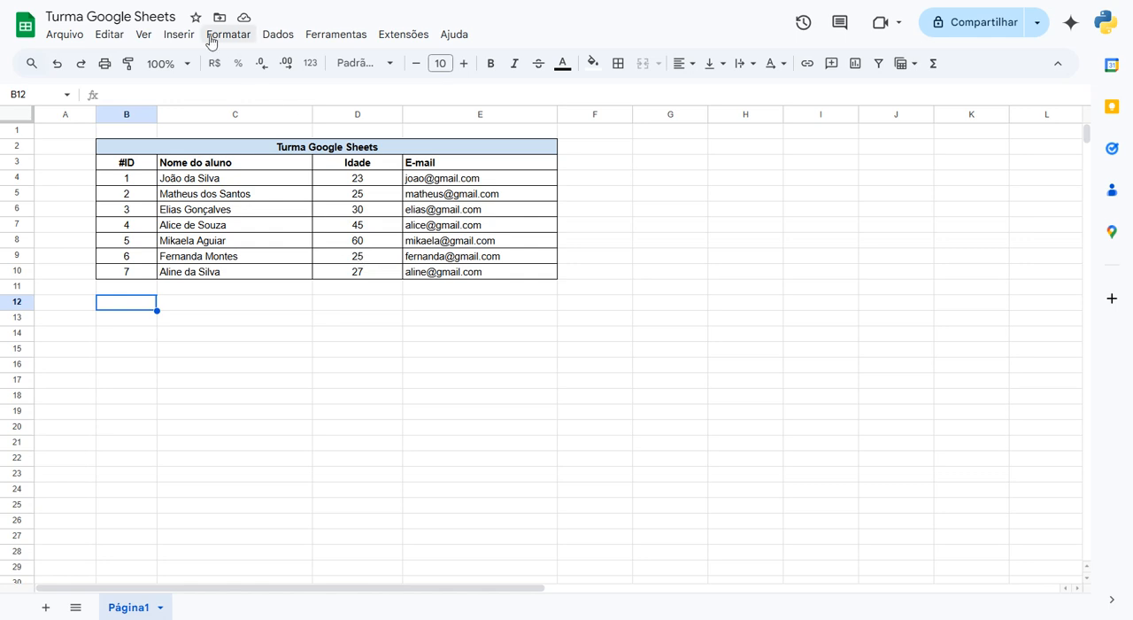
- Examine the Idade column and the student rows matching different ages in the Turma Google Sheets table
left_click(221, 39)
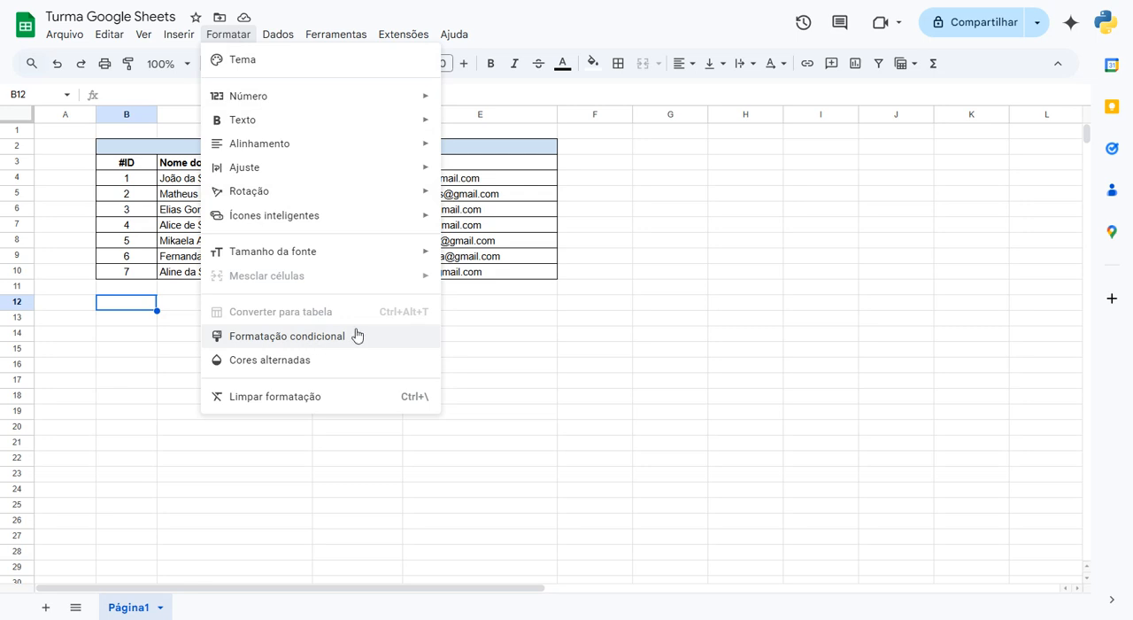
left_click(516, 339)
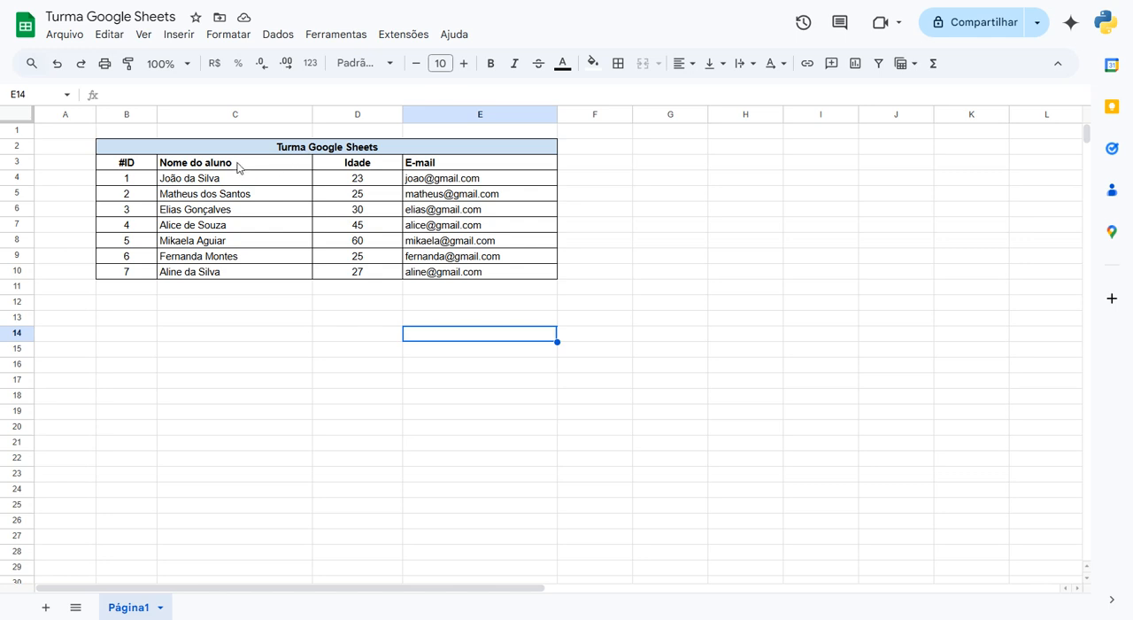
left_click_drag(343, 184, 349, 270)
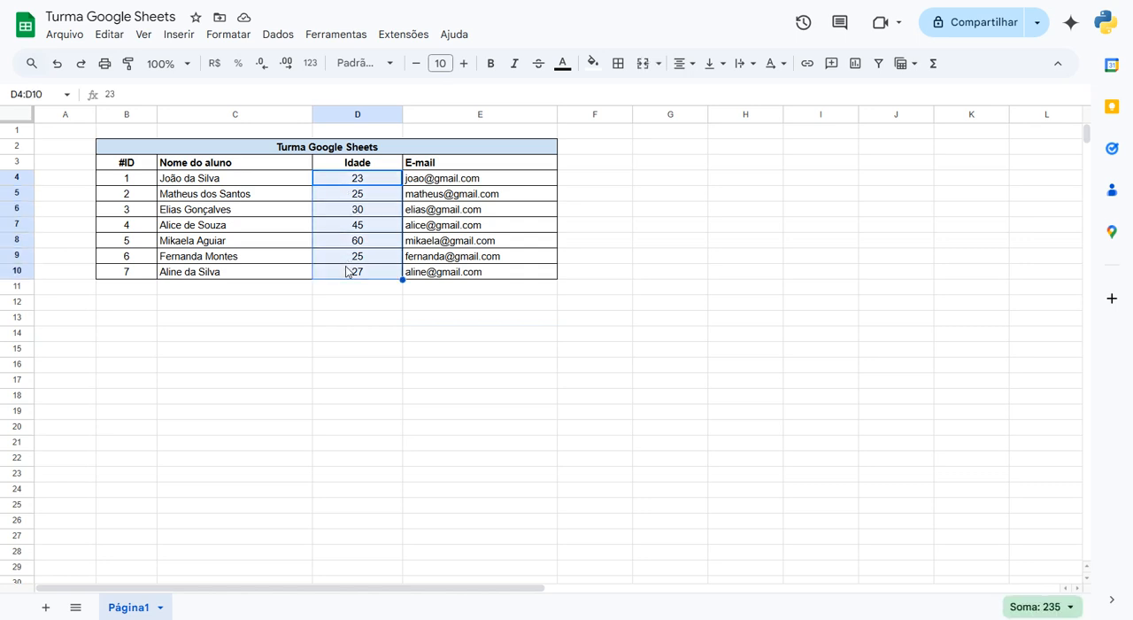
left_click(373, 177)
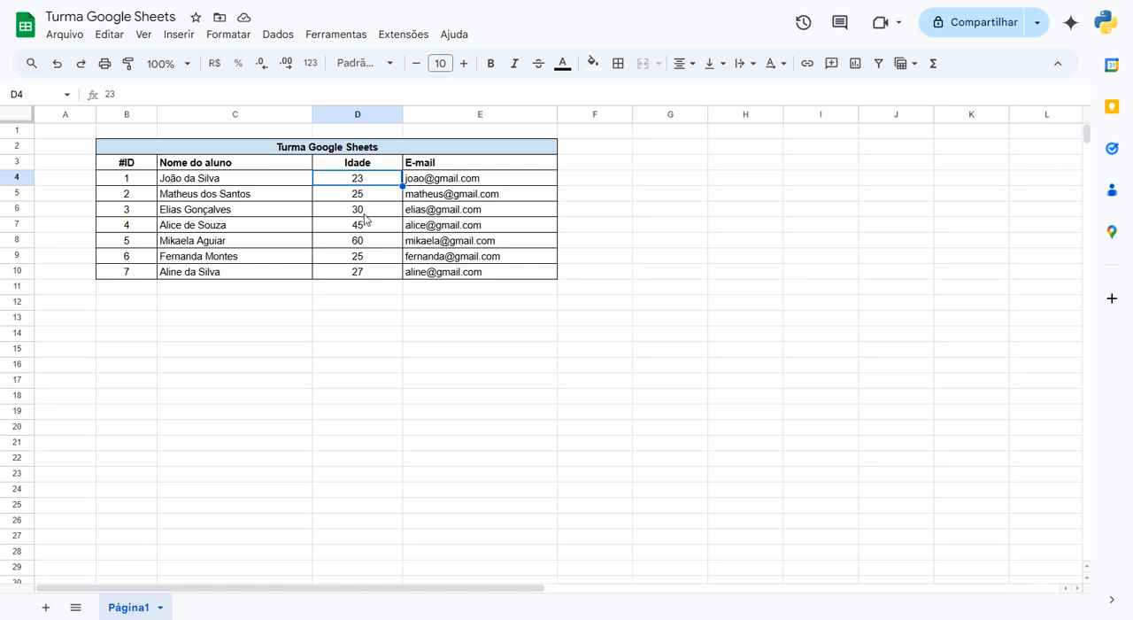
left_click_drag(129, 215, 349, 219)
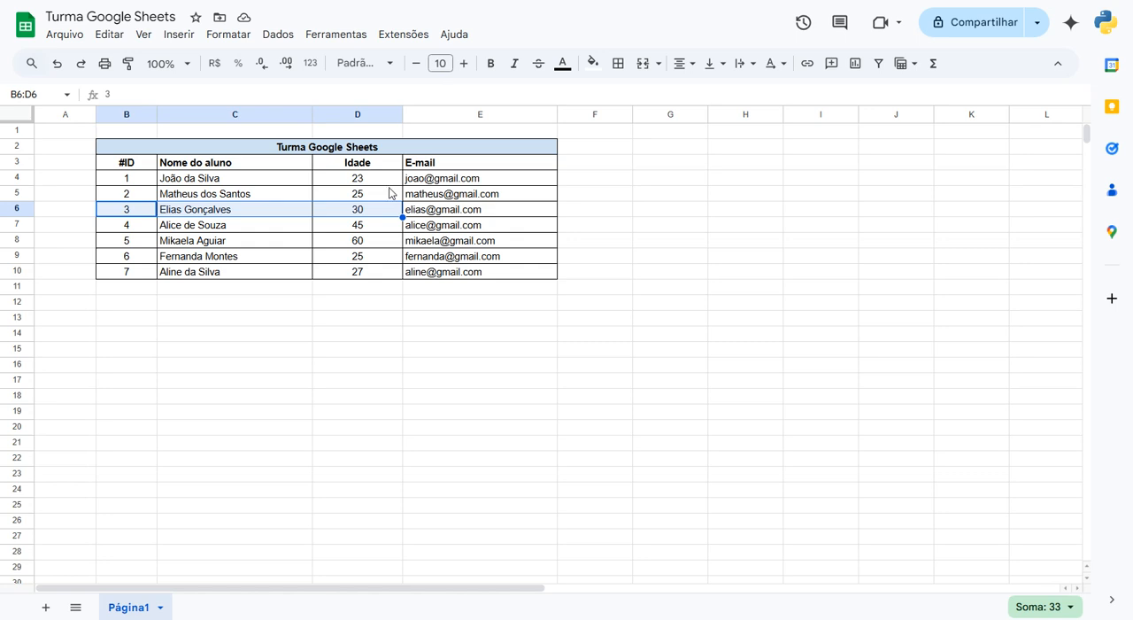
left_click_drag(373, 176, 189, 195)
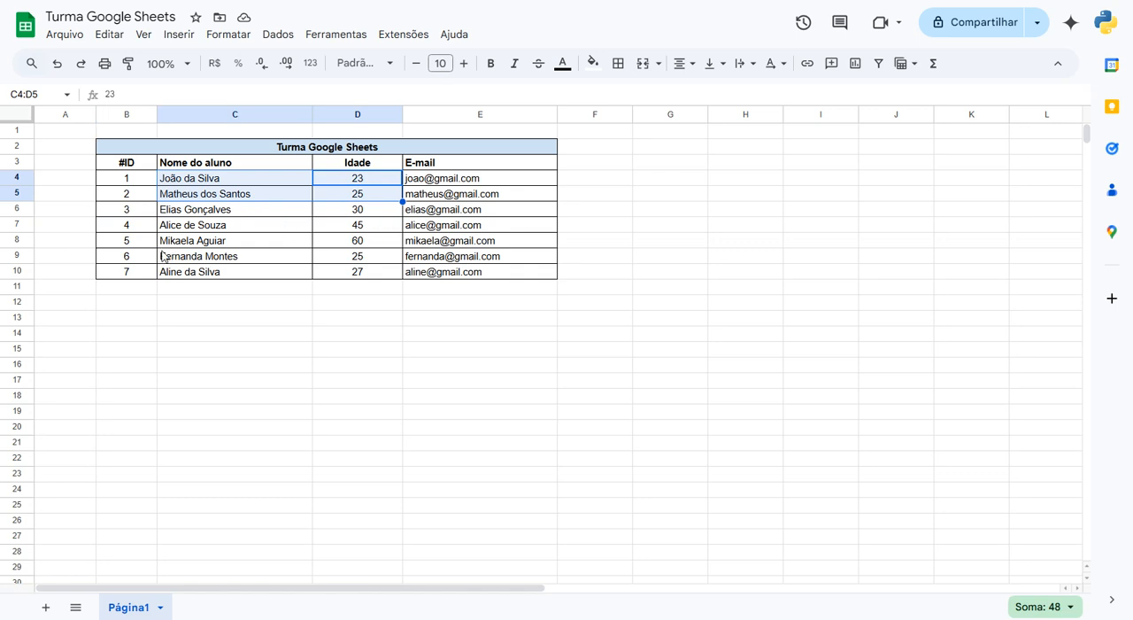
left_click_drag(129, 247, 354, 247)
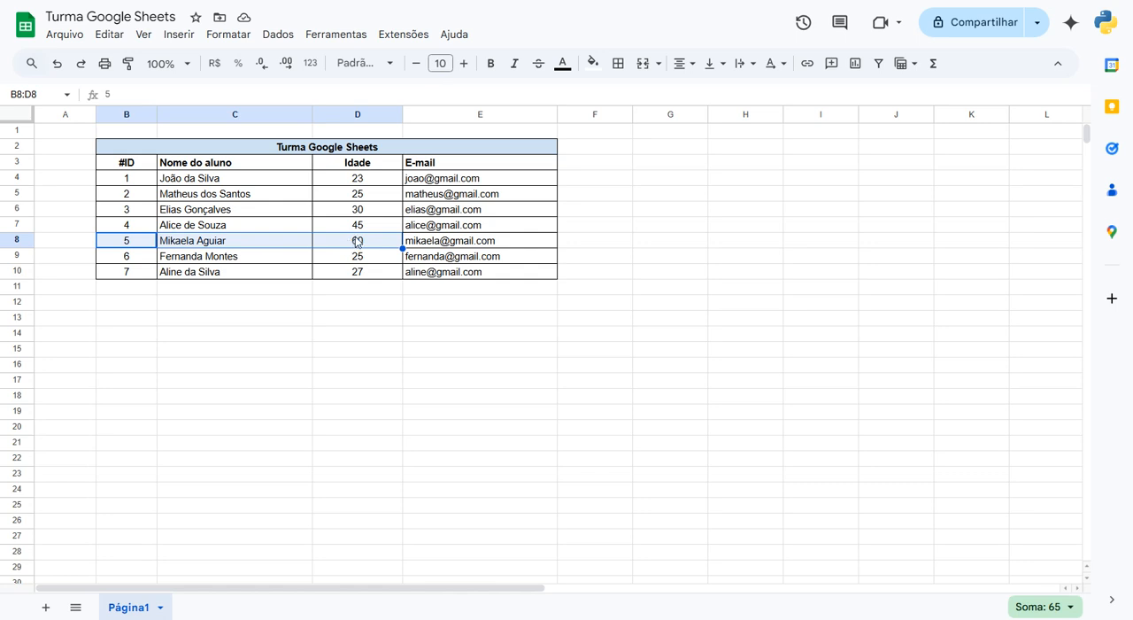
left_click(635, 197)
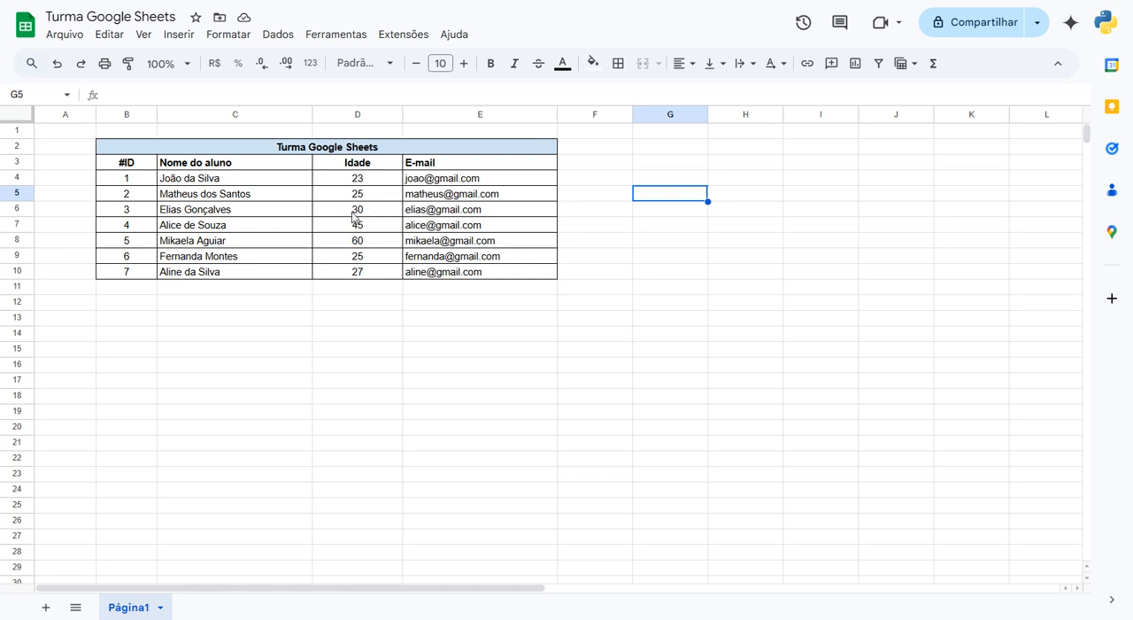
left_click(361, 257)
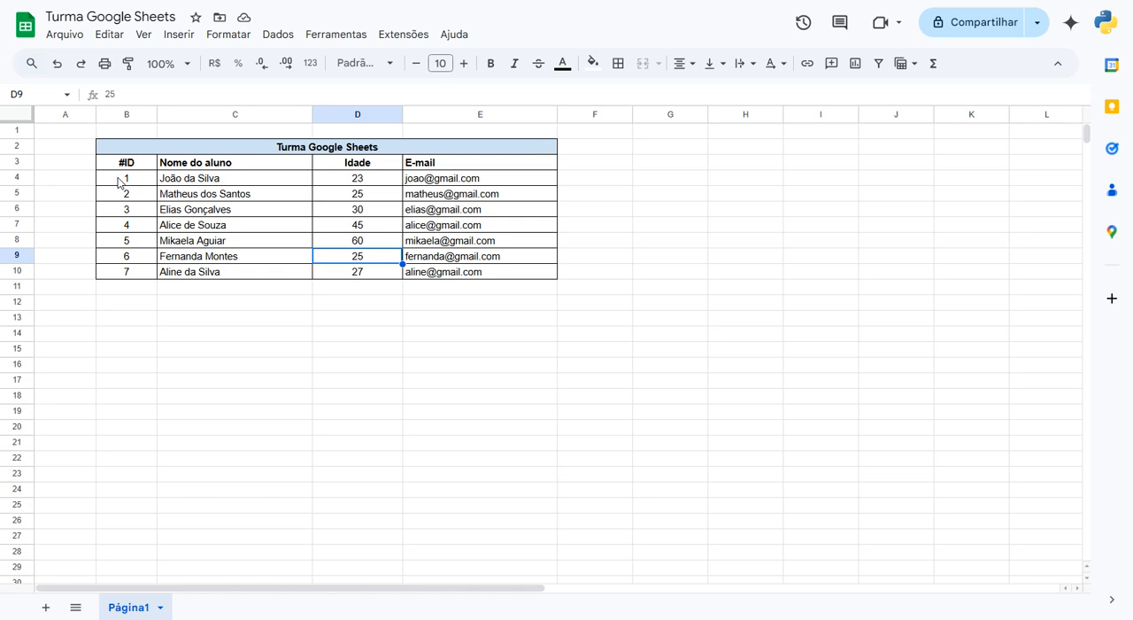
left_click_drag(118, 183, 231, 188)
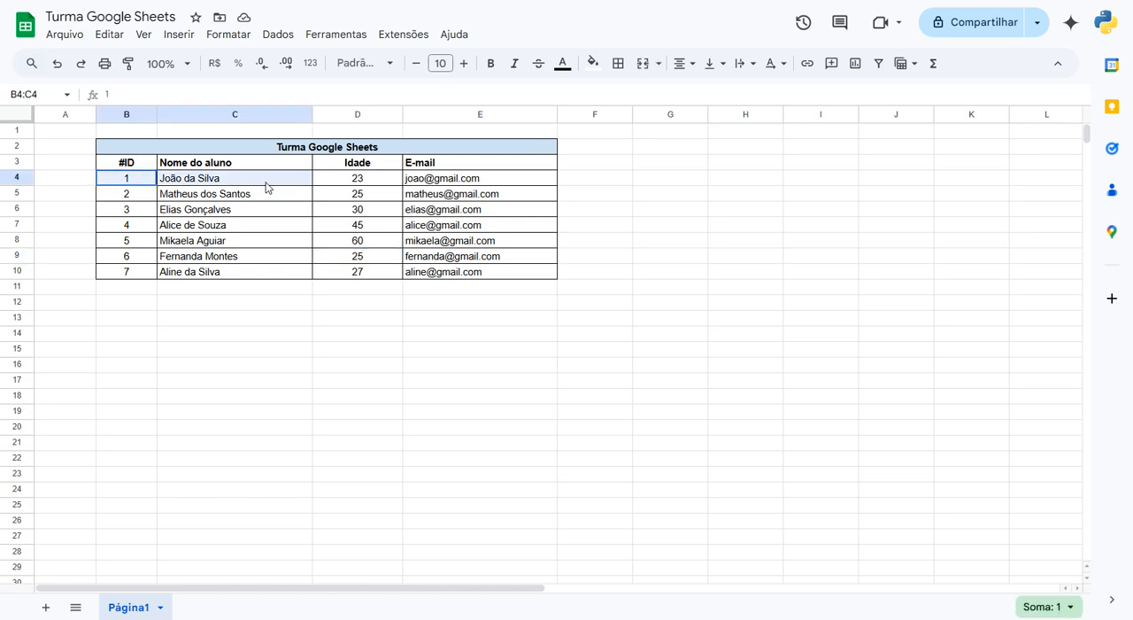
left_click(225, 200)
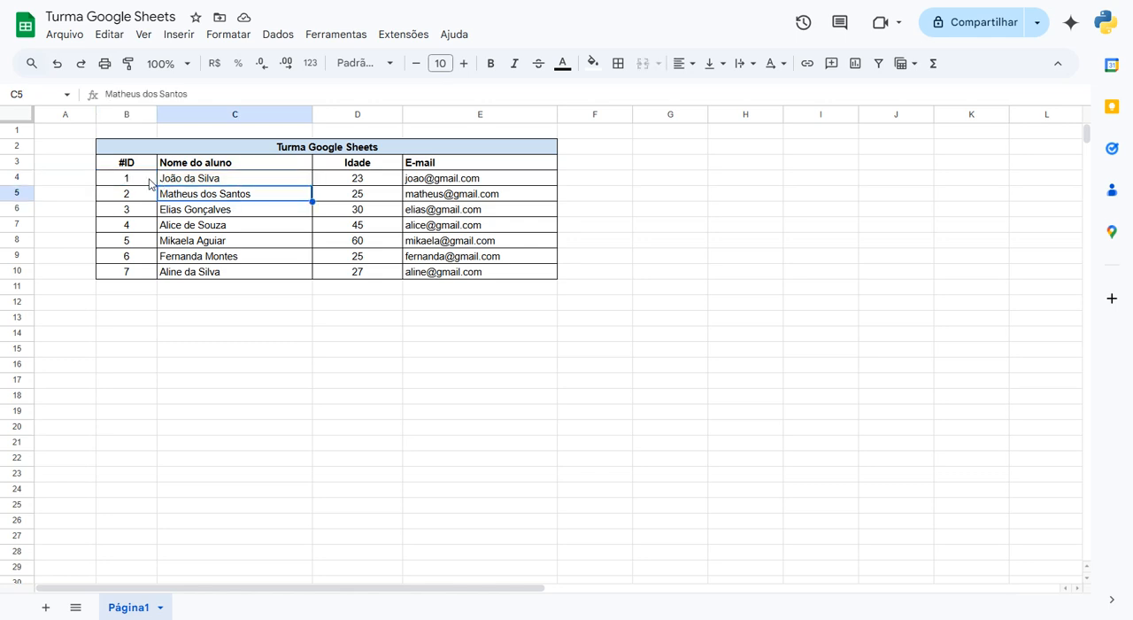
left_click_drag(135, 179, 268, 178)
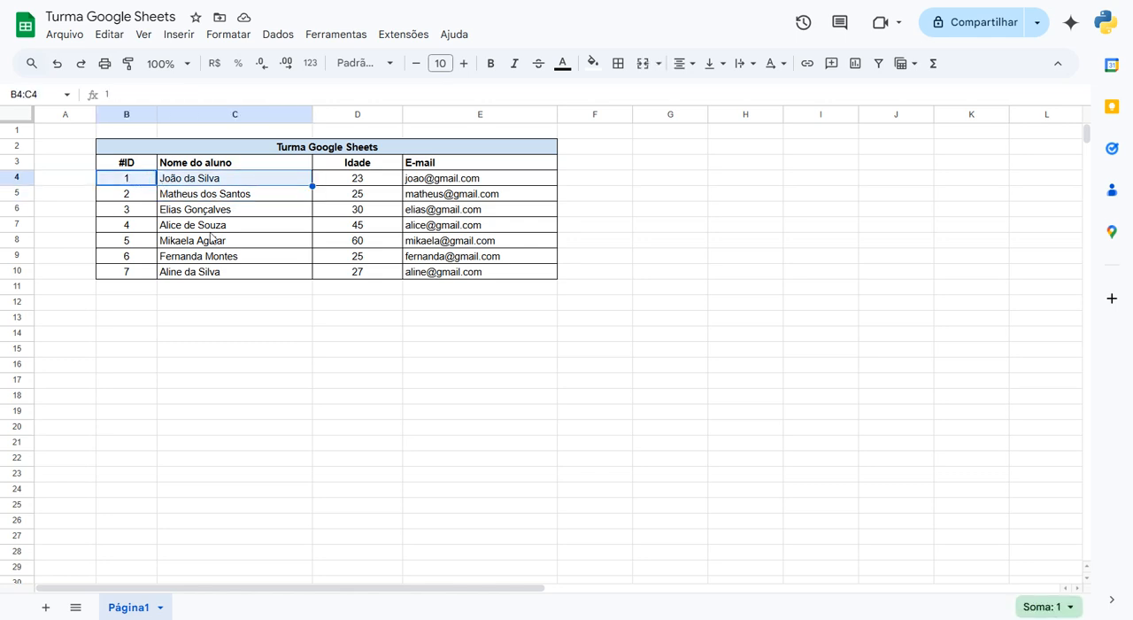
left_click(181, 209)
- Start a new conditional formatting rule for the ID and student name cells B4:C10
left_click_drag(129, 180, 263, 277)
left_click(223, 34)
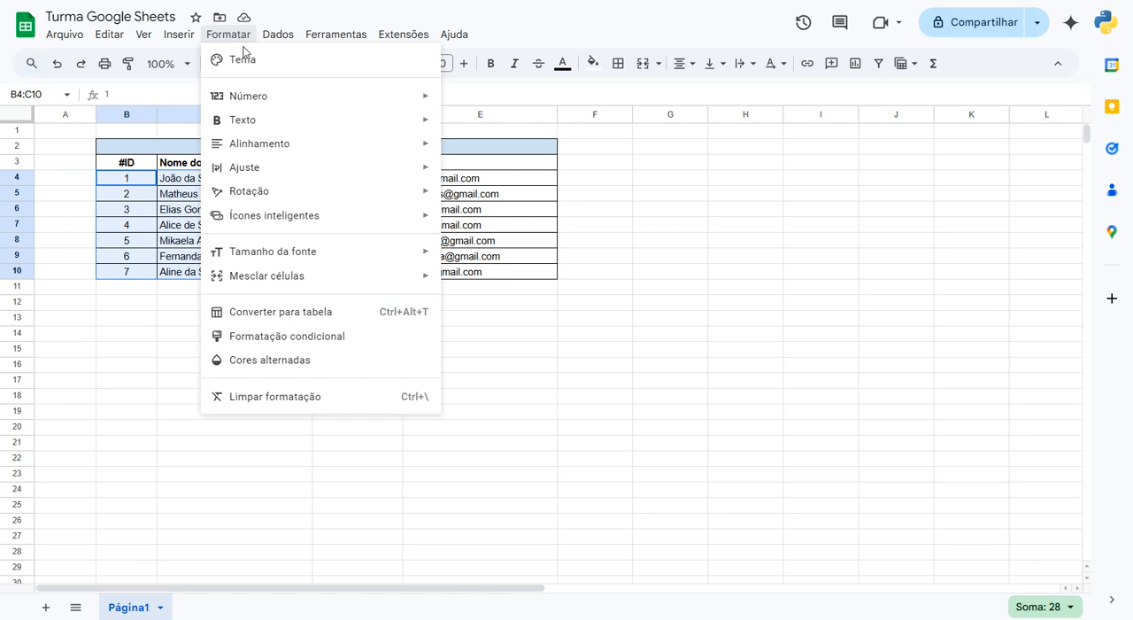
left_click(277, 339)
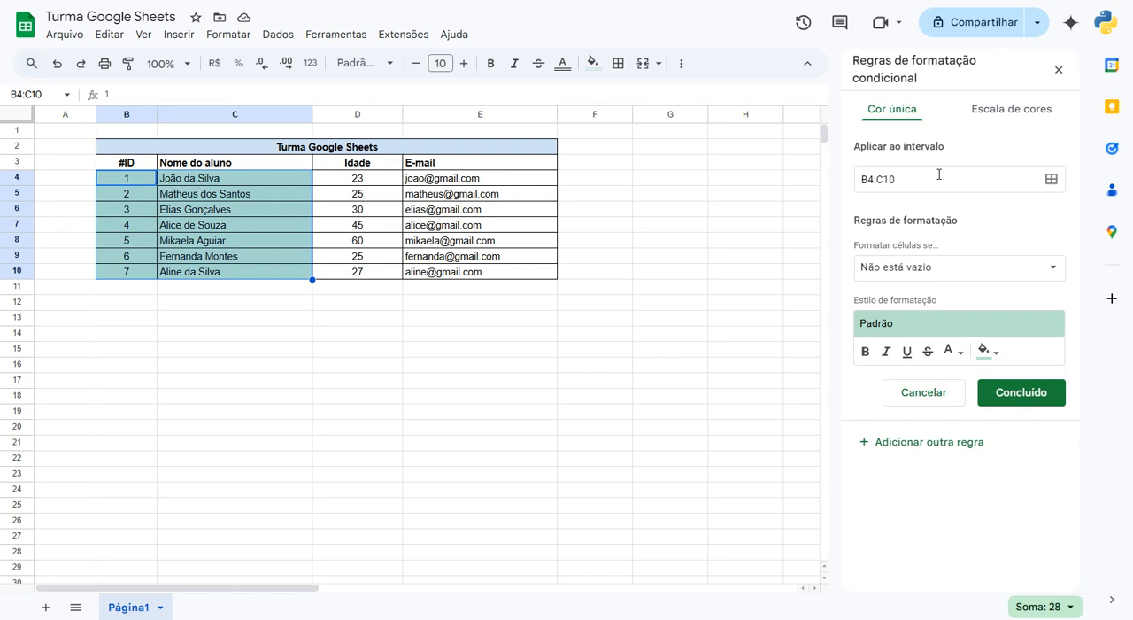
- Try limiting the rule's range to B4:C4, and set it back to B4:C10
left_click_drag(885, 180, 927, 179)
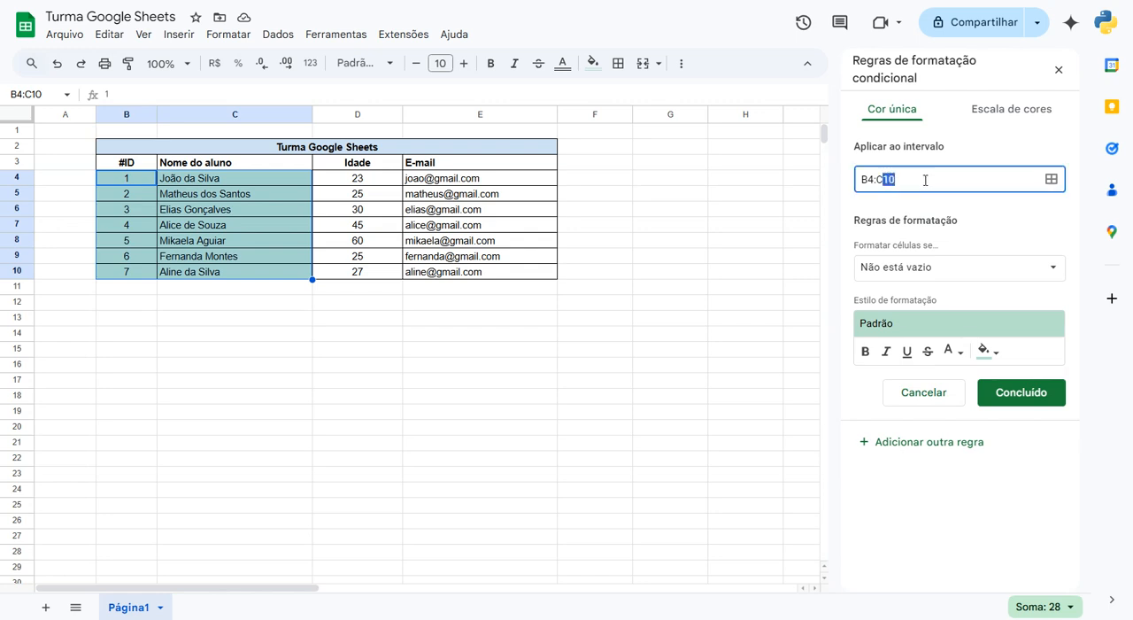
type("4")
left_click(941, 205)
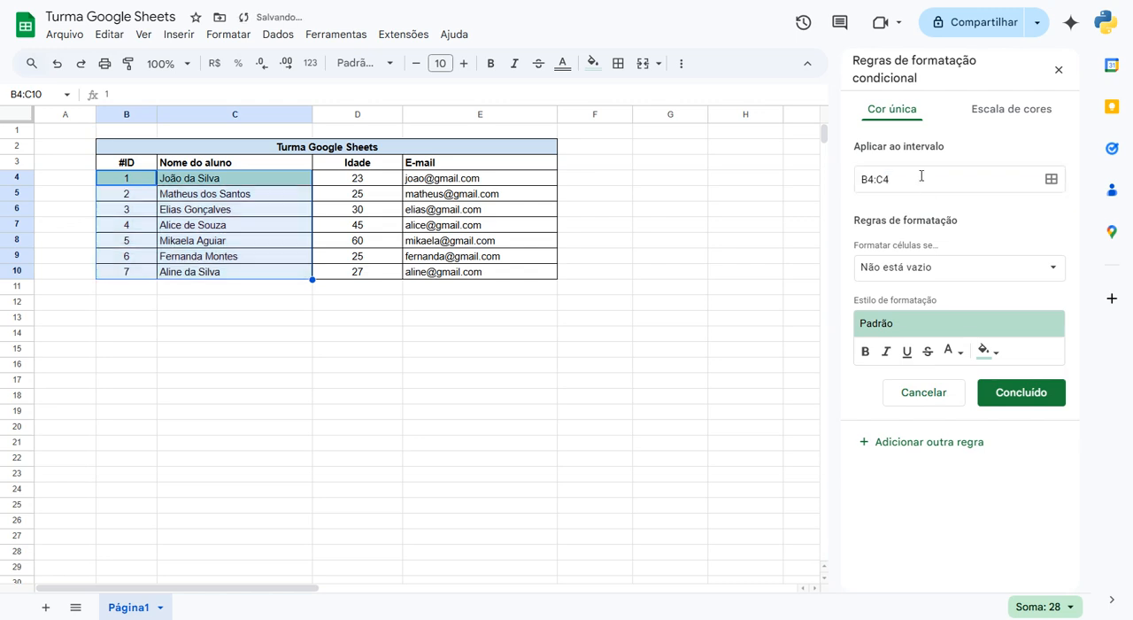
left_click(904, 177)
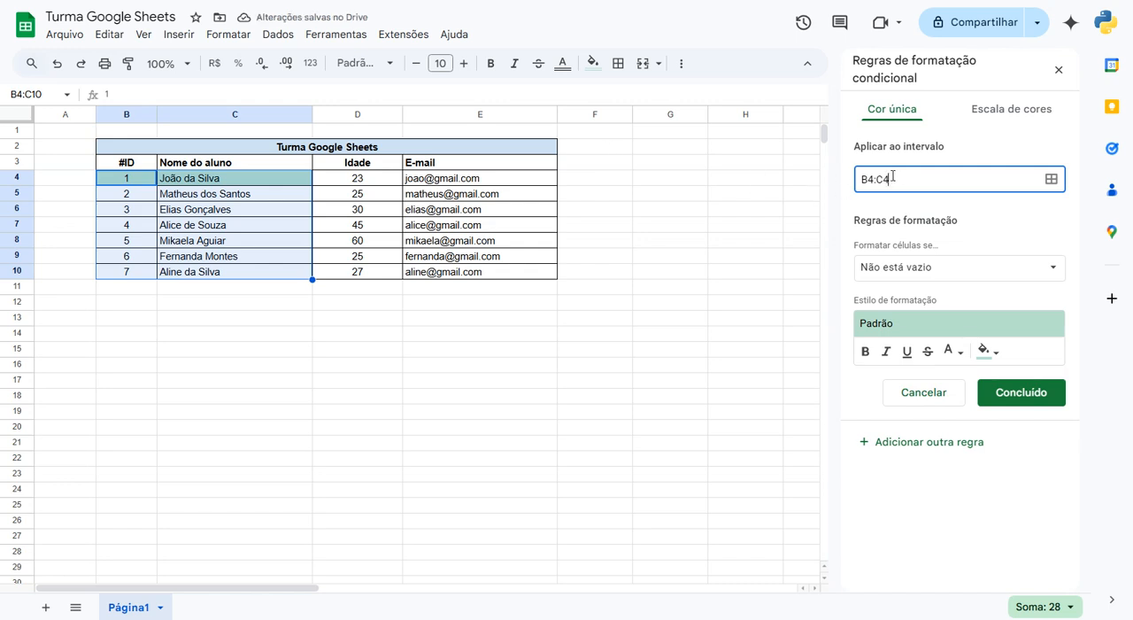
left_click_drag(886, 181, 911, 179)
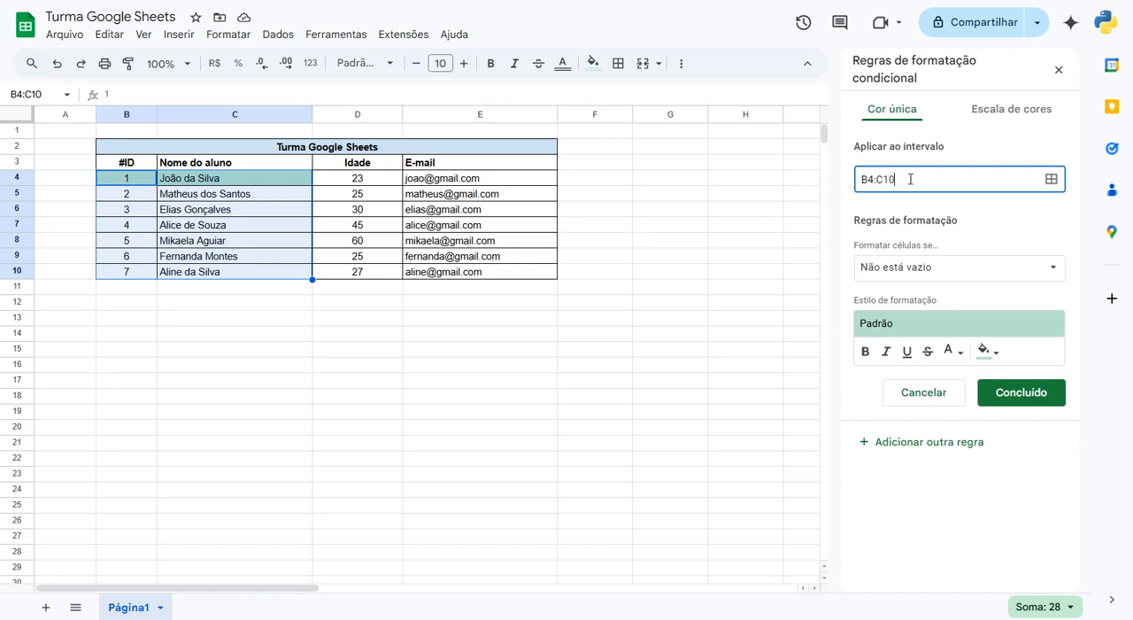
left_click(991, 228)
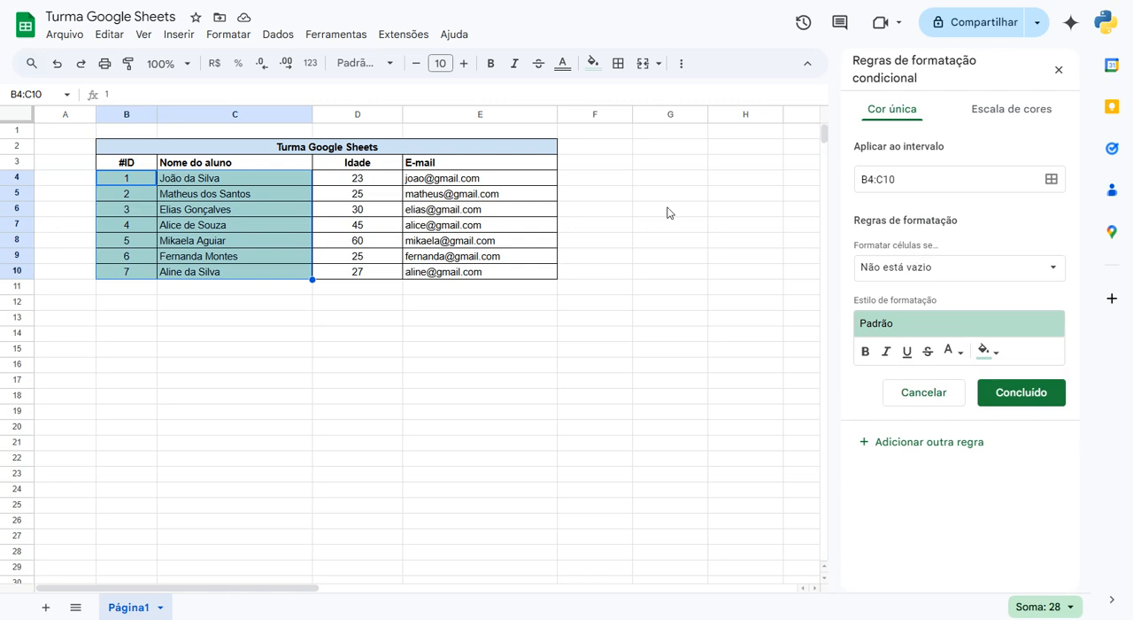
- Review the conditions available for the formatting rule, from the empty-cell options down to the custom formula
left_click(882, 266)
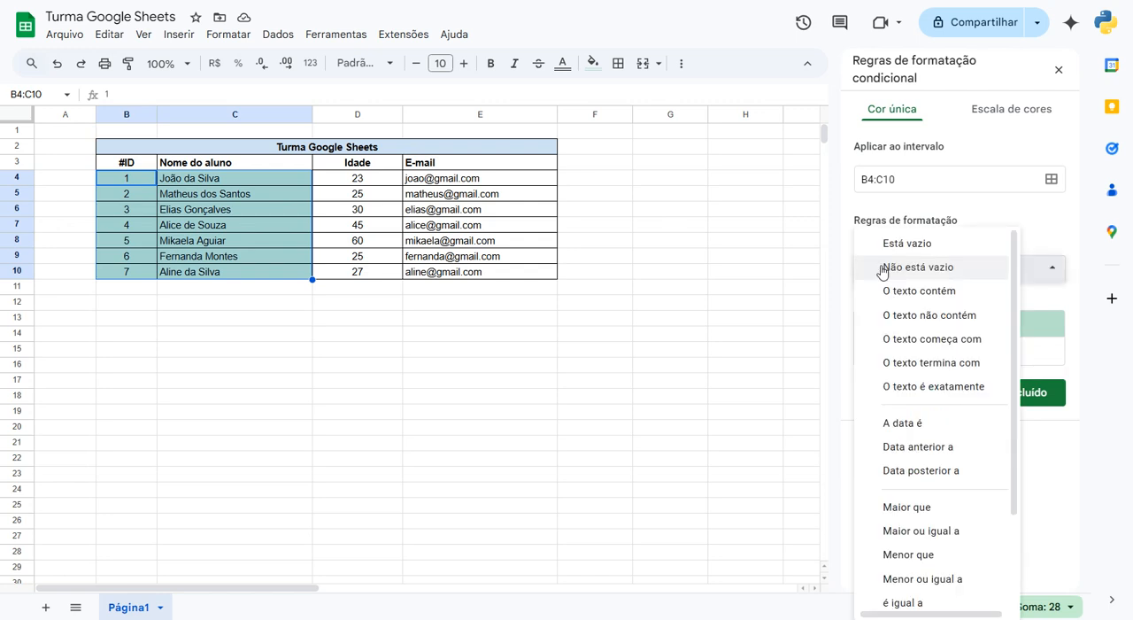
left_click(1034, 216)
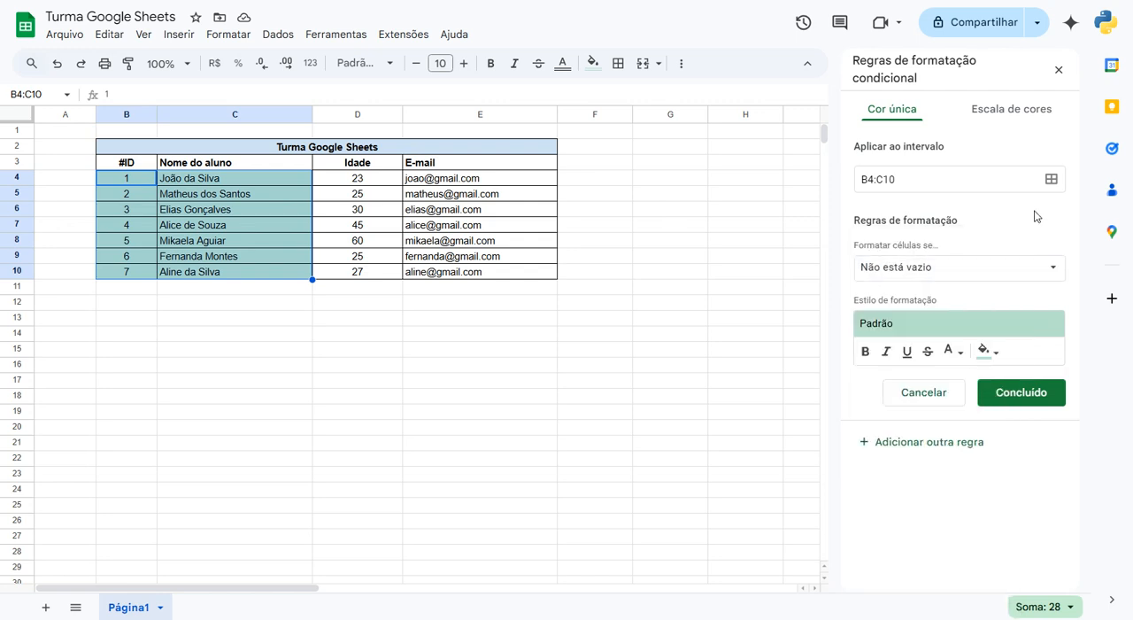
left_click(919, 271)
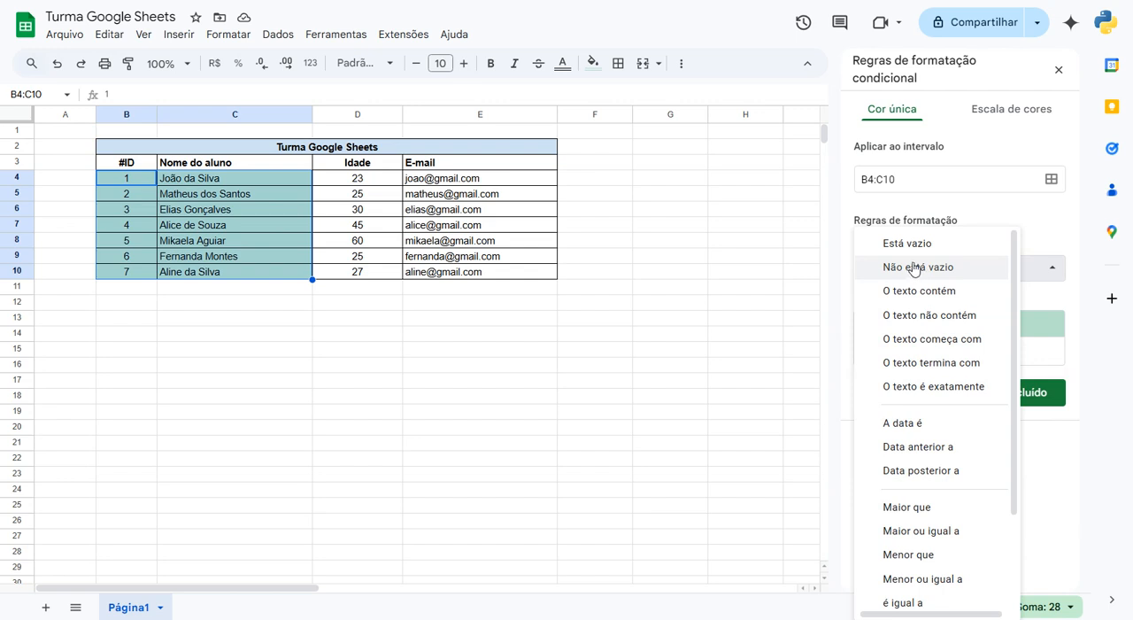
left_click(965, 216)
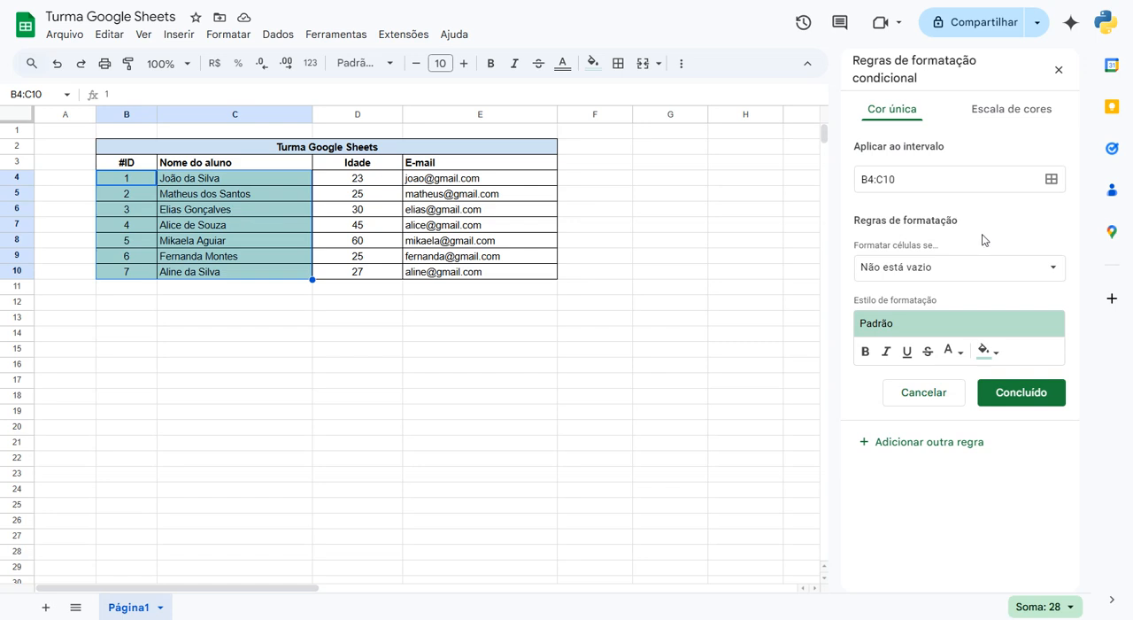
left_click(958, 267)
scroll(913, 295, "down", 1)
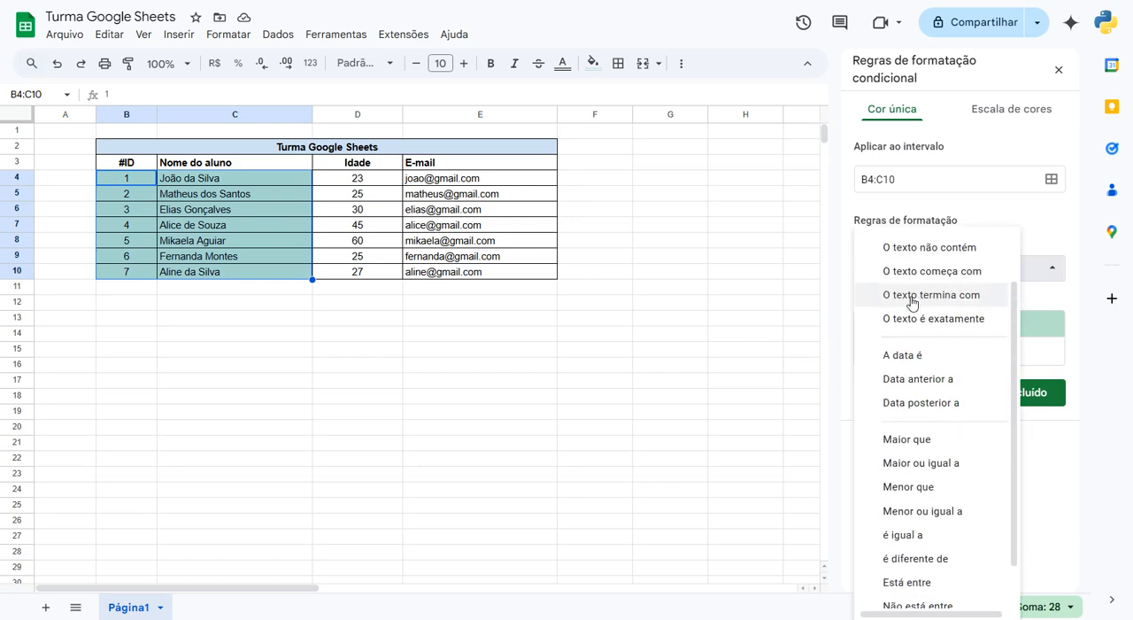
scroll(907, 304, "down", 1)
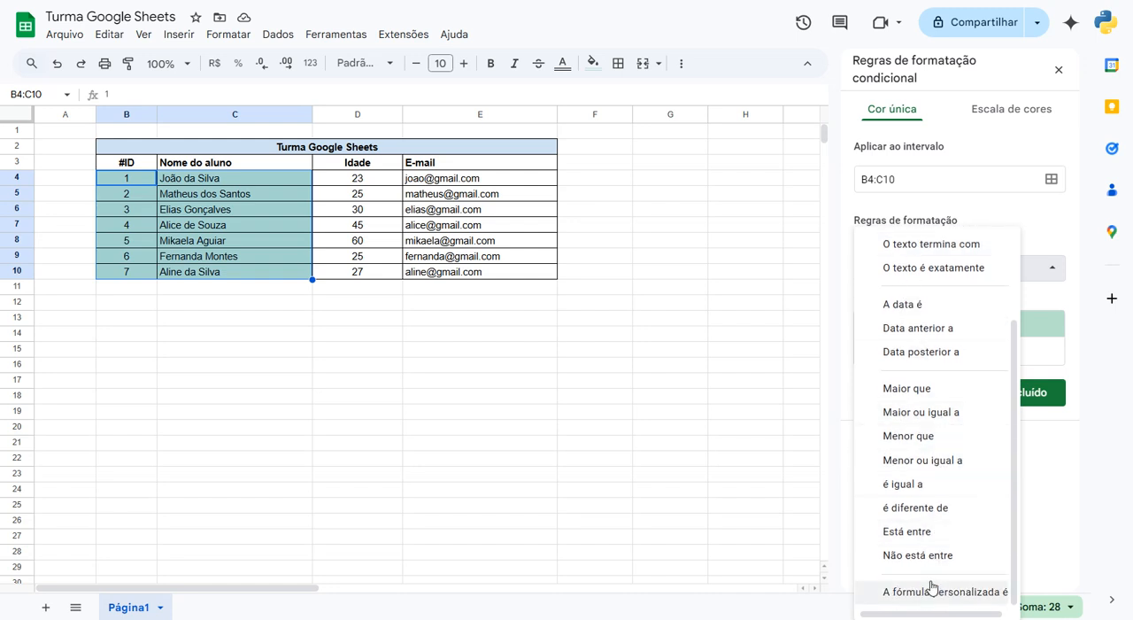
scroll(921, 318, "up", 3)
left_click(1001, 265)
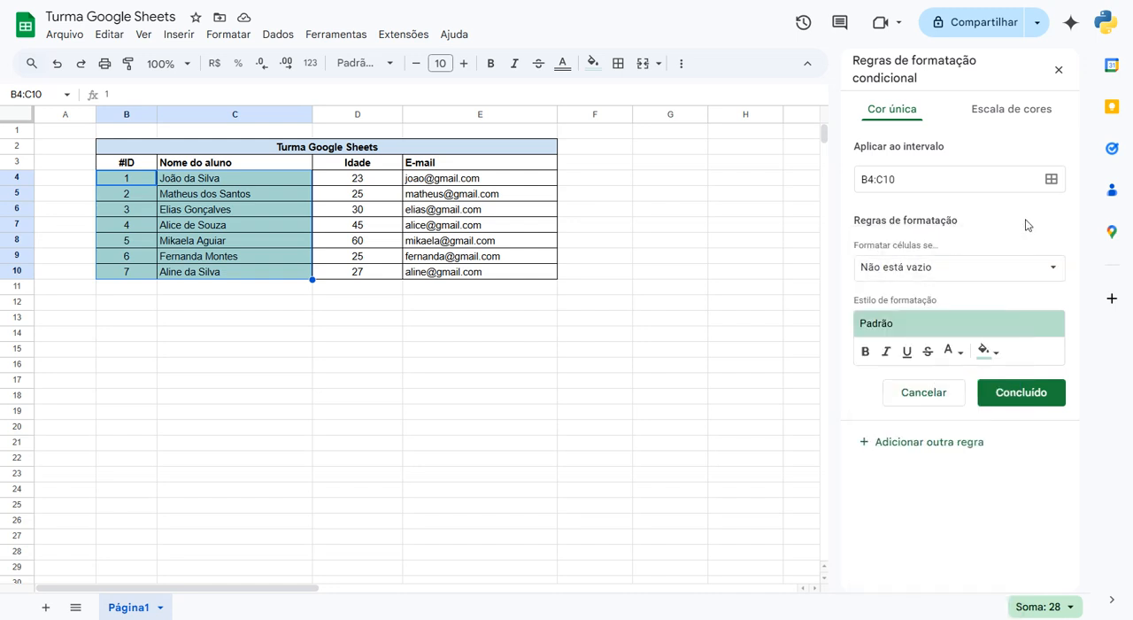
- Set the rule's condition to the custom formula =$D4<30 and its fill colour to bright green
left_click(921, 266)
scroll(916, 443, "down", 2)
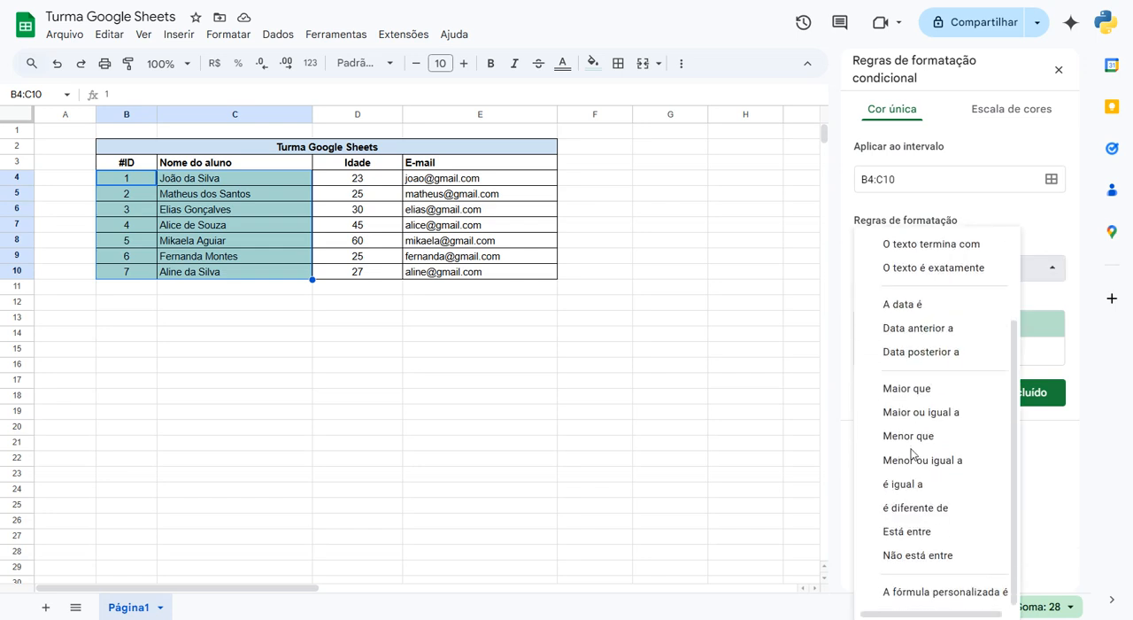
left_click(934, 592)
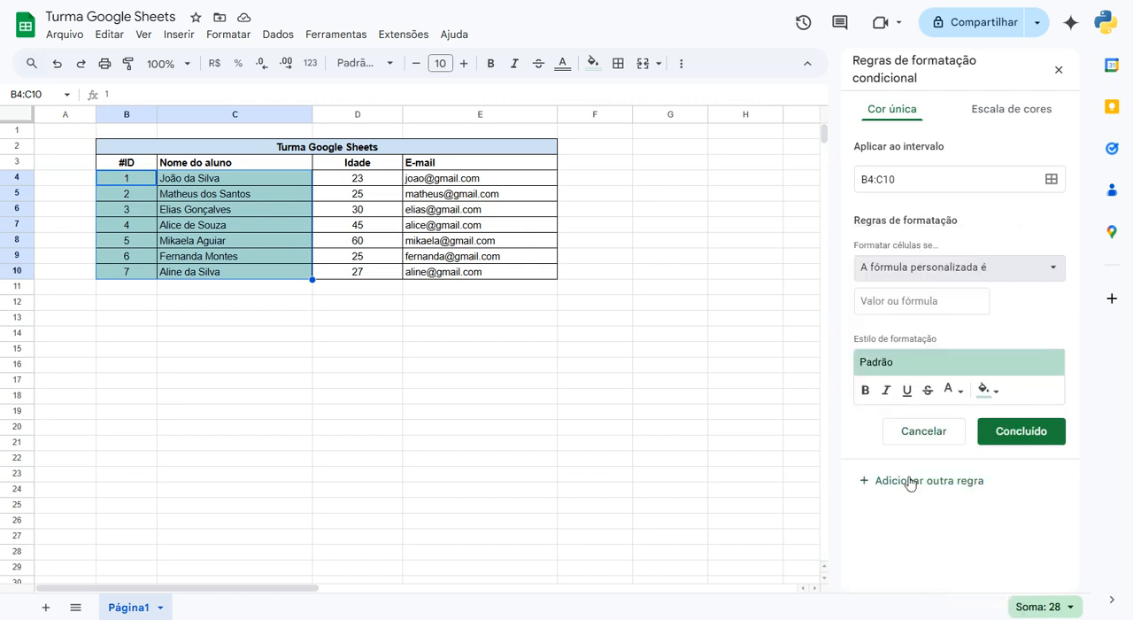
left_click(885, 302)
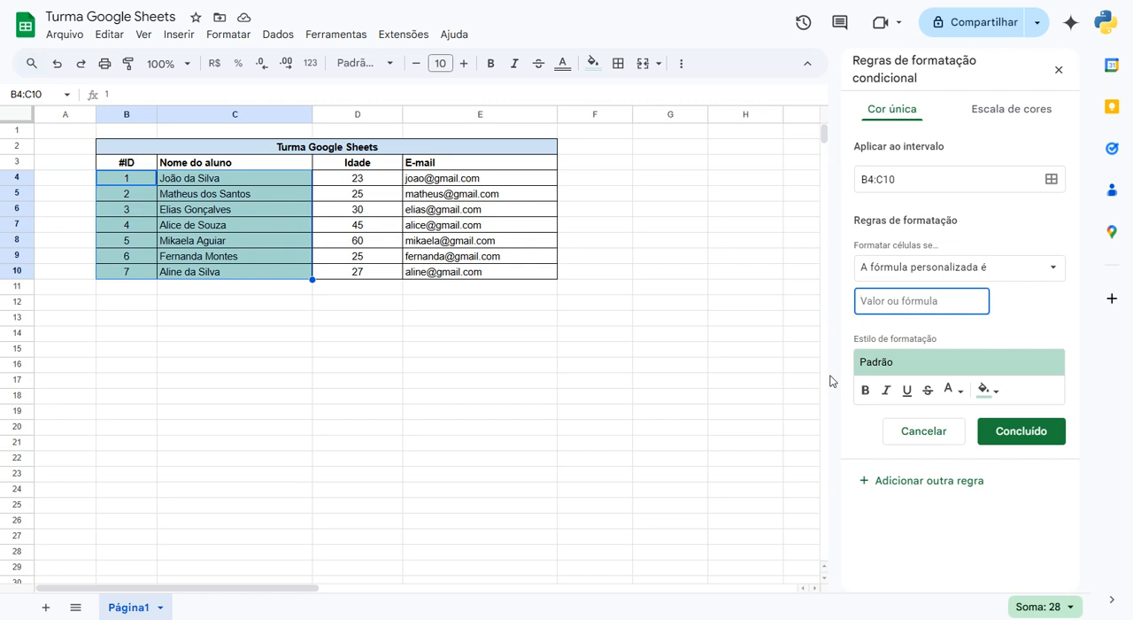
type("=")
type("30")
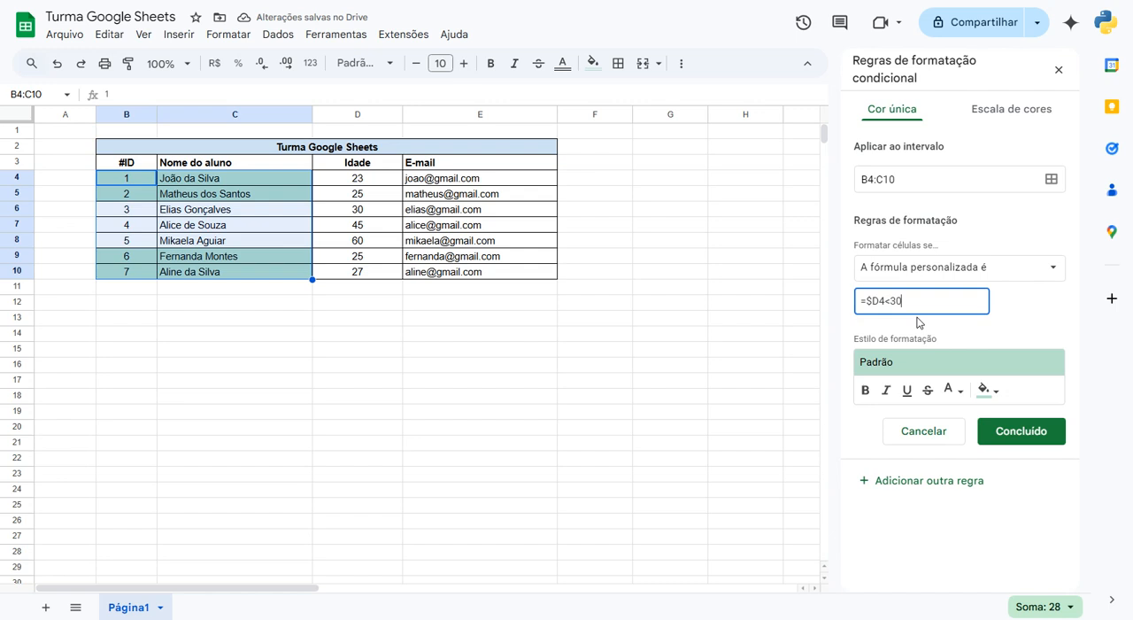
left_click(1003, 398)
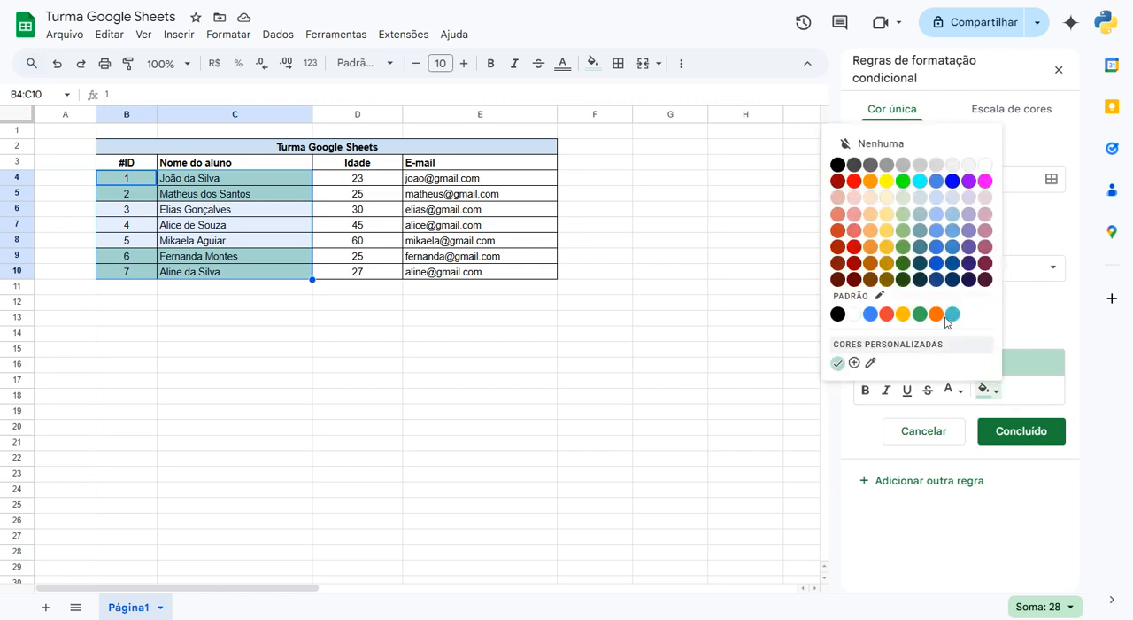
left_click(903, 180)
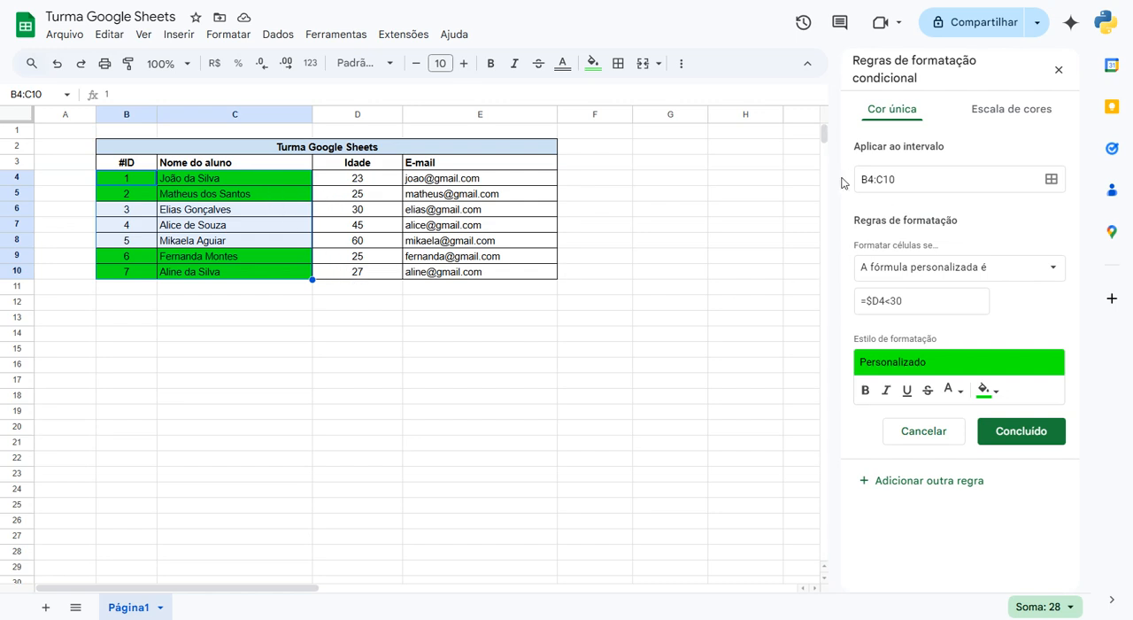
- Extend the conditional formatting rule's range to B4:D10 so it includes the Idade column
left_click(879, 179)
left_click_drag(879, 179, 884, 179)
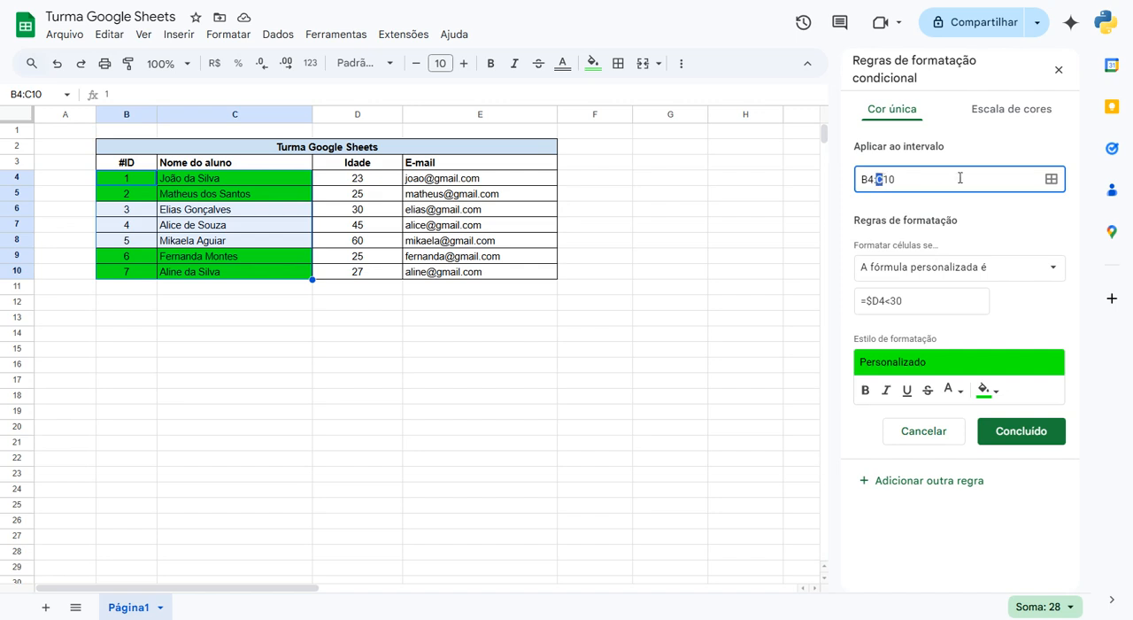
type("D")
left_click(974, 211)
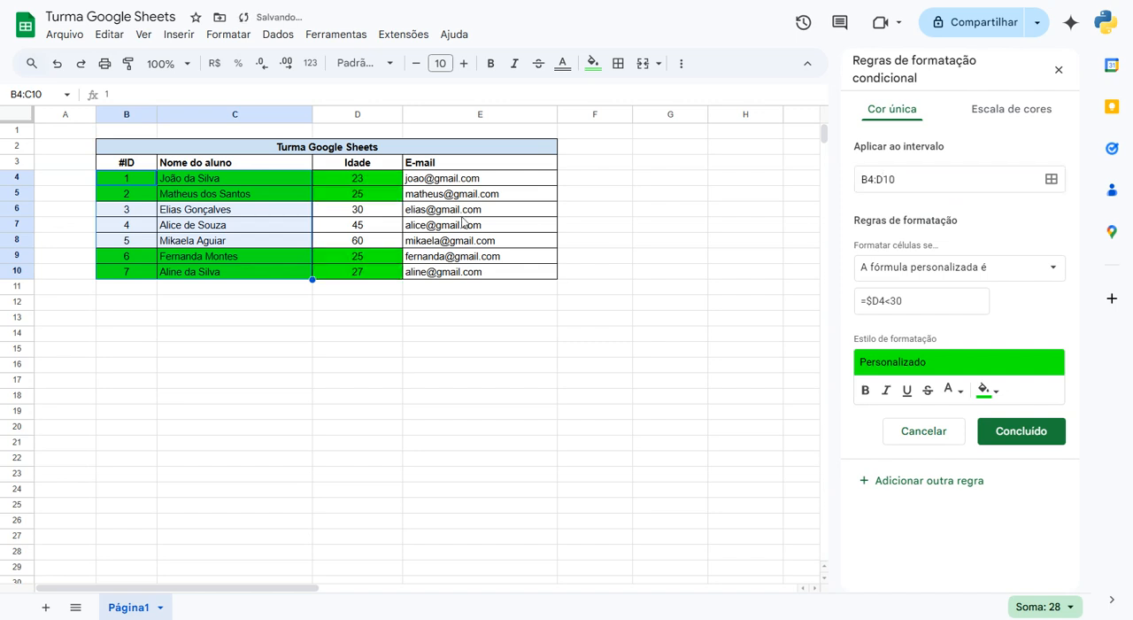
- Set the conditional formatting rule's range to B4:E10 so it covers the E-mail column too
left_click(881, 178)
left_click_drag(875, 178, 886, 179)
type("E")
left_click(965, 210)
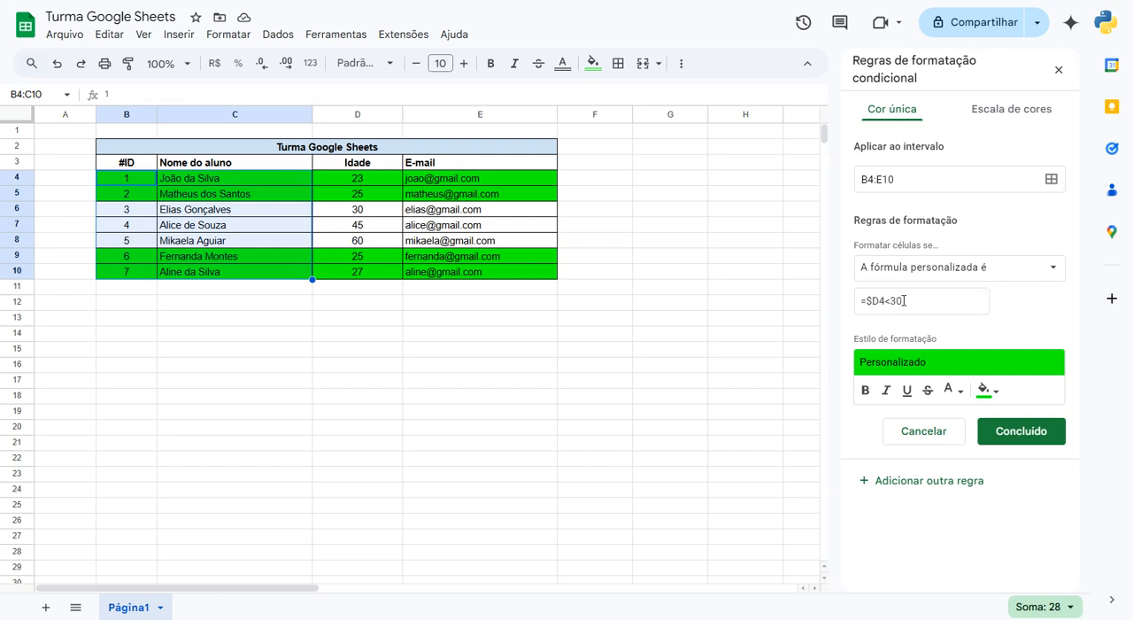
- Save the green conditional formatting rule applied to B4:E10 and deselect the table data
left_click(1035, 437)
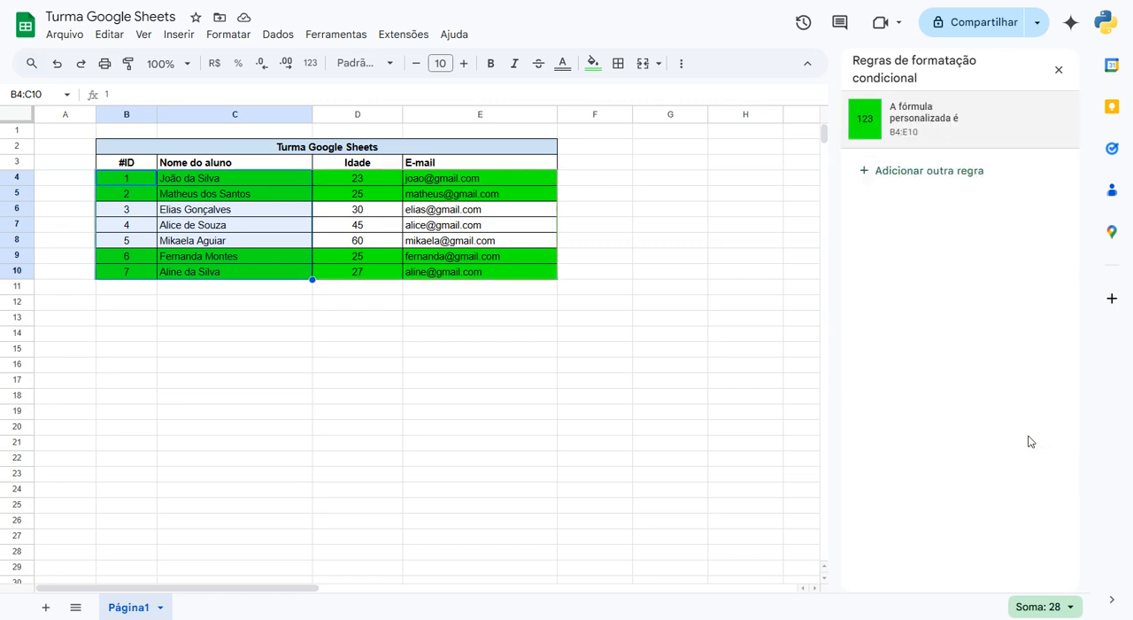
left_click(652, 211)
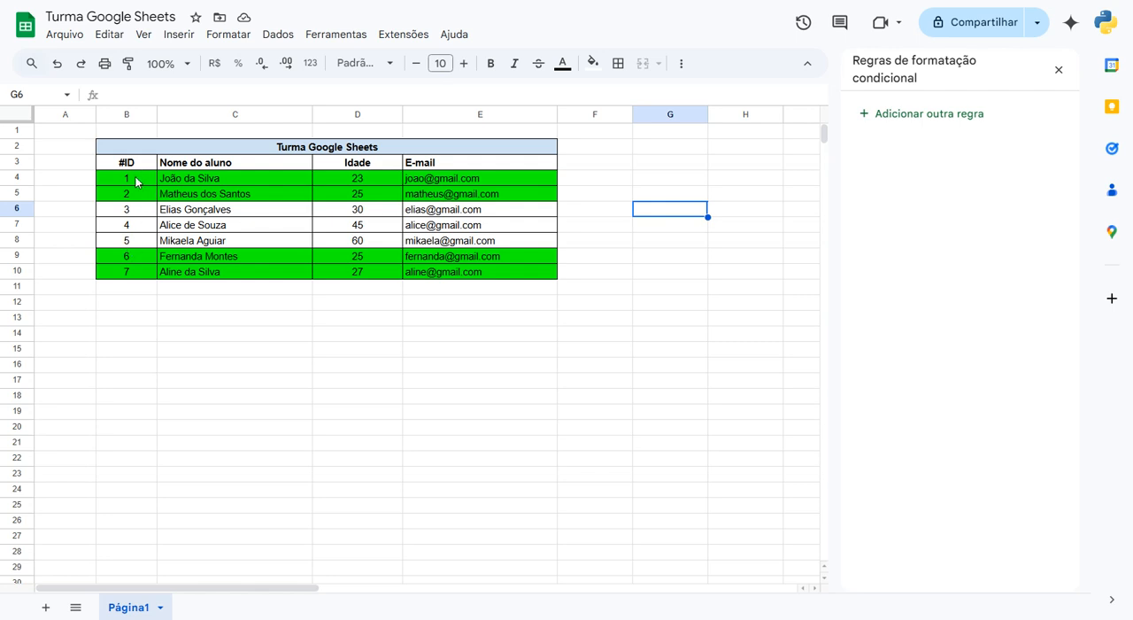
left_click_drag(137, 182, 270, 182)
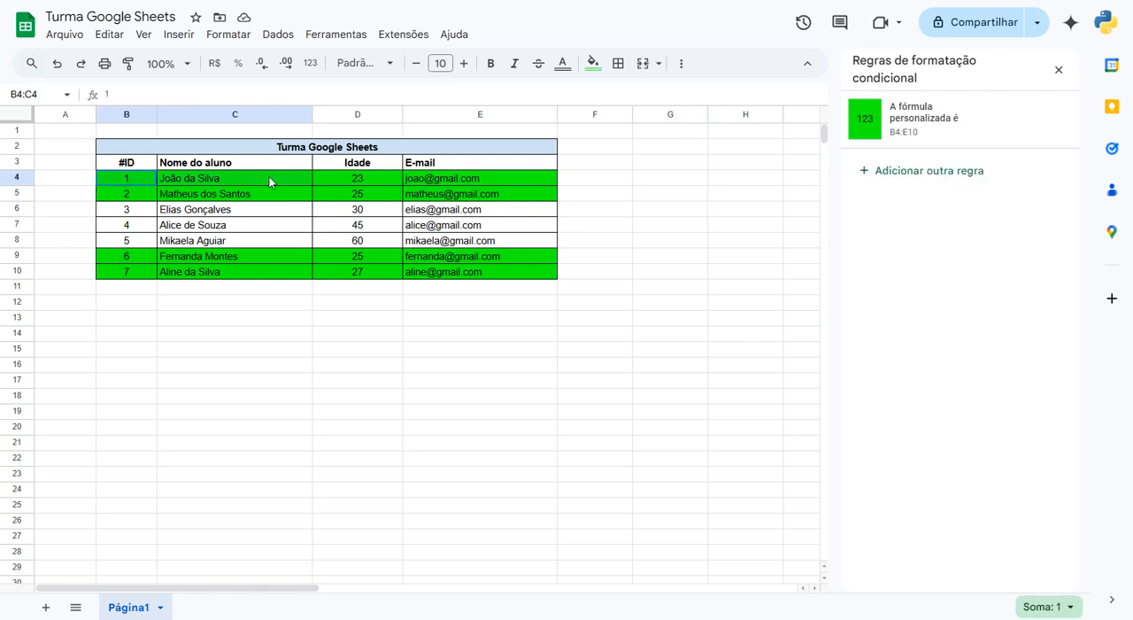
left_click(205, 213)
- Add a second conditional formatting rule for B4:E10 with a custom formula as its condition
left_click_drag(139, 182, 514, 277)
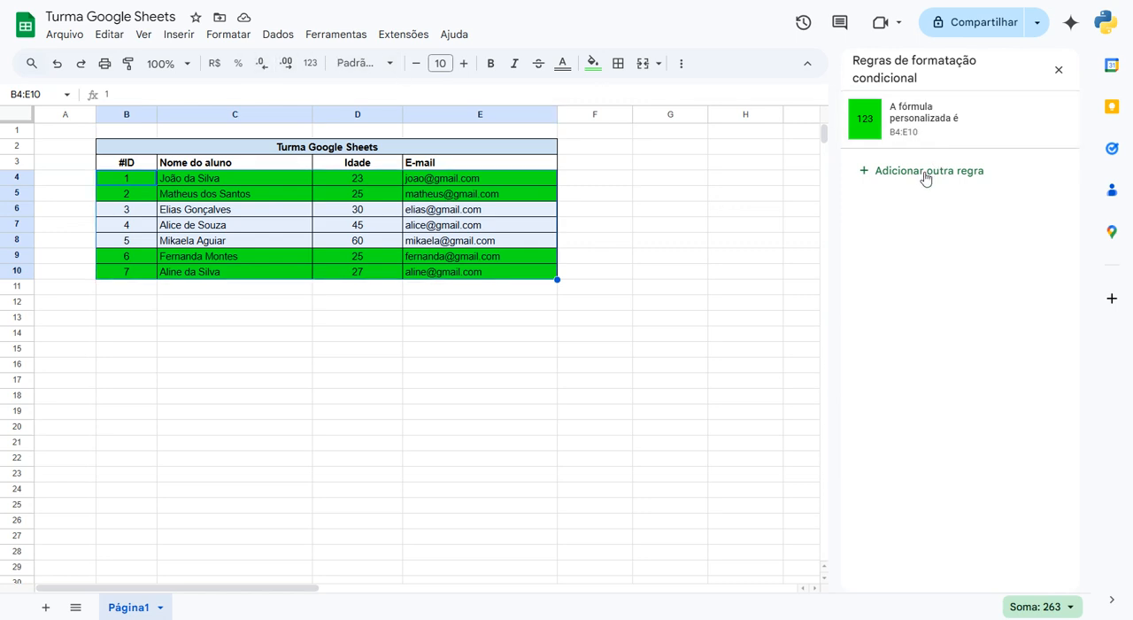
left_click(232, 35)
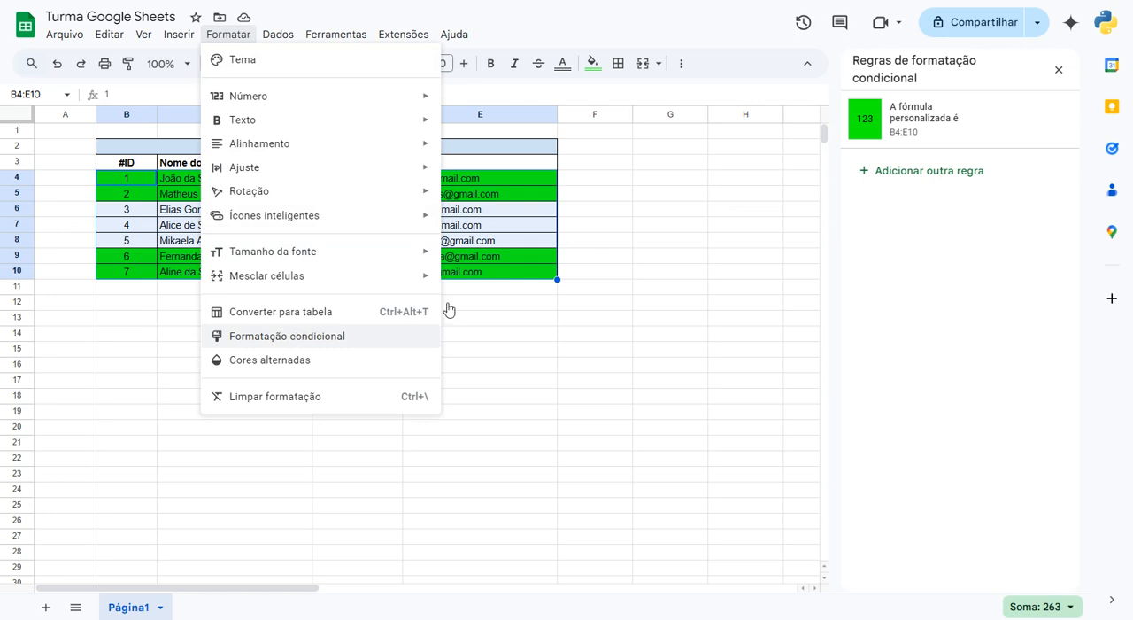
left_click(936, 173)
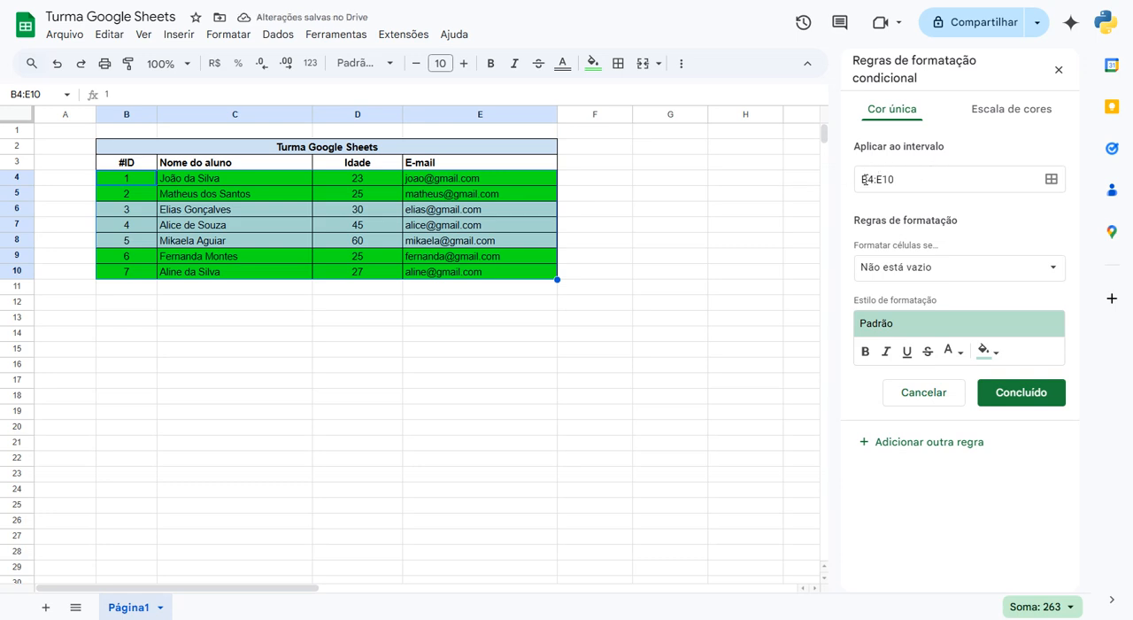
left_click(905, 265)
left_click(971, 205)
left_click(906, 266)
scroll(915, 328, "down", 4)
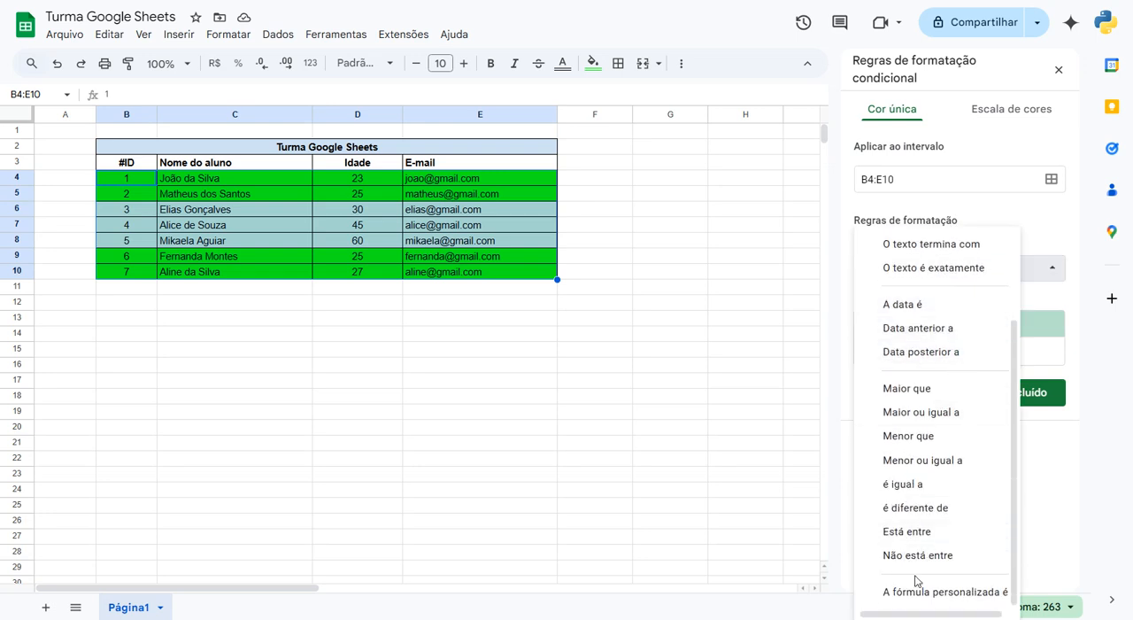
left_click(915, 598)
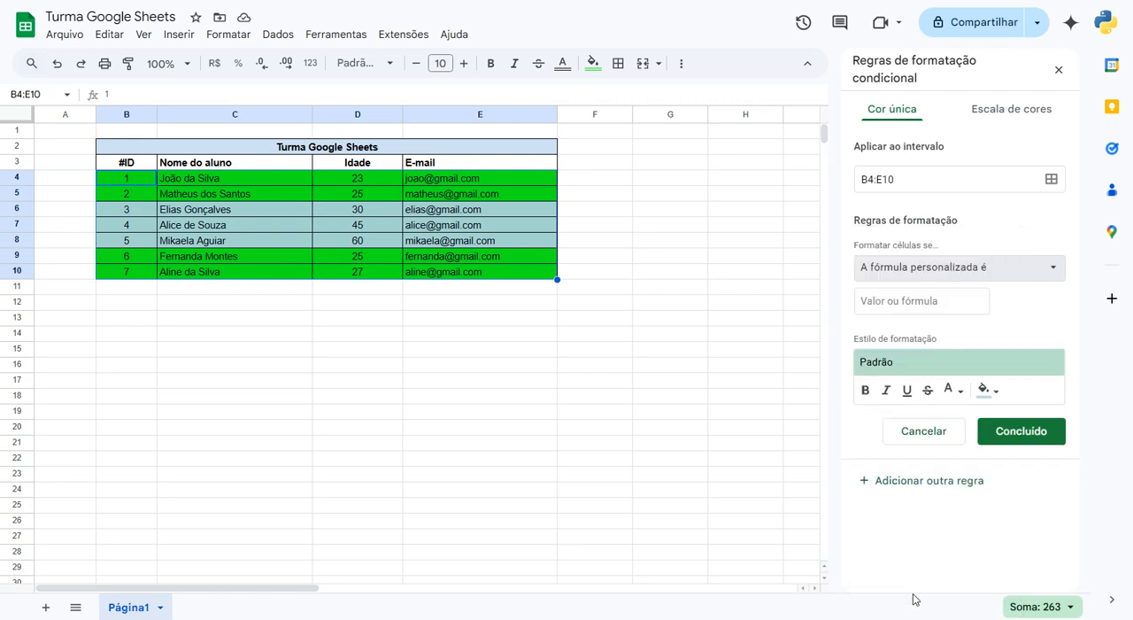
- Enter =$D4>=60 as the second rule's custom formula
left_click(899, 302)
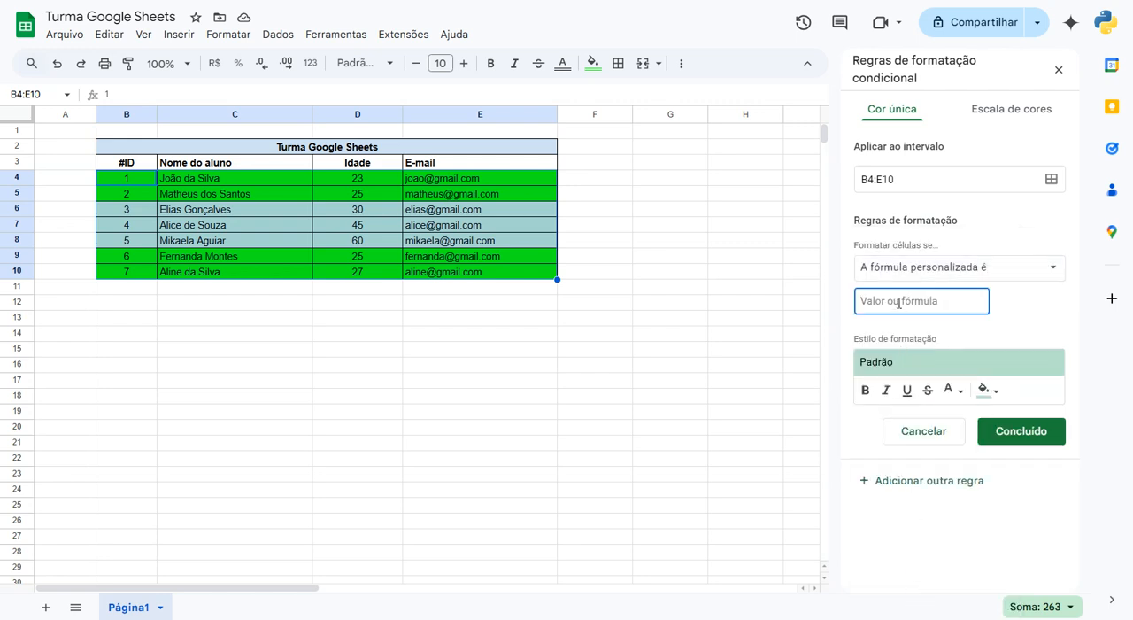
type("=$D4")
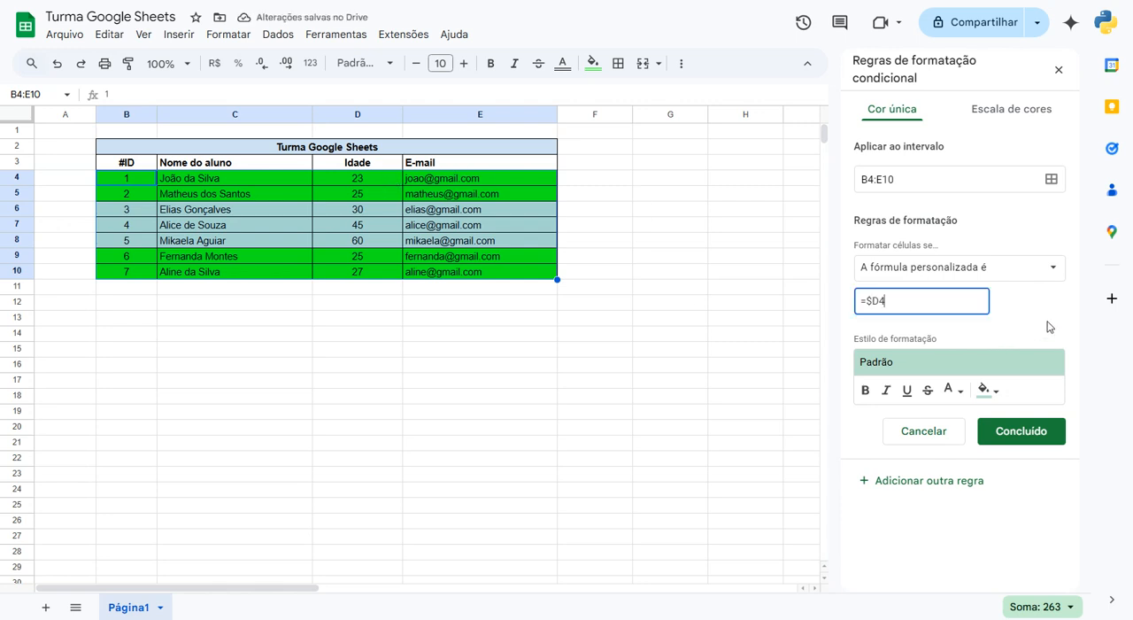
type(">=60")
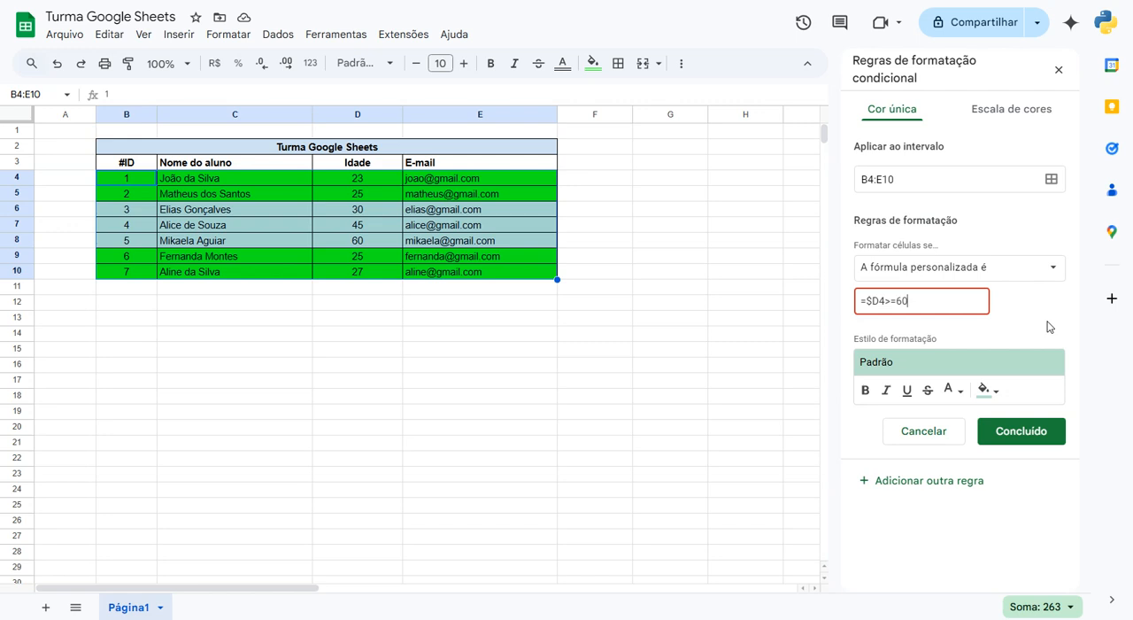
- Set the =$D4>=60 rule's fill colour to orange and save the rule
left_click(999, 391)
left_click(871, 182)
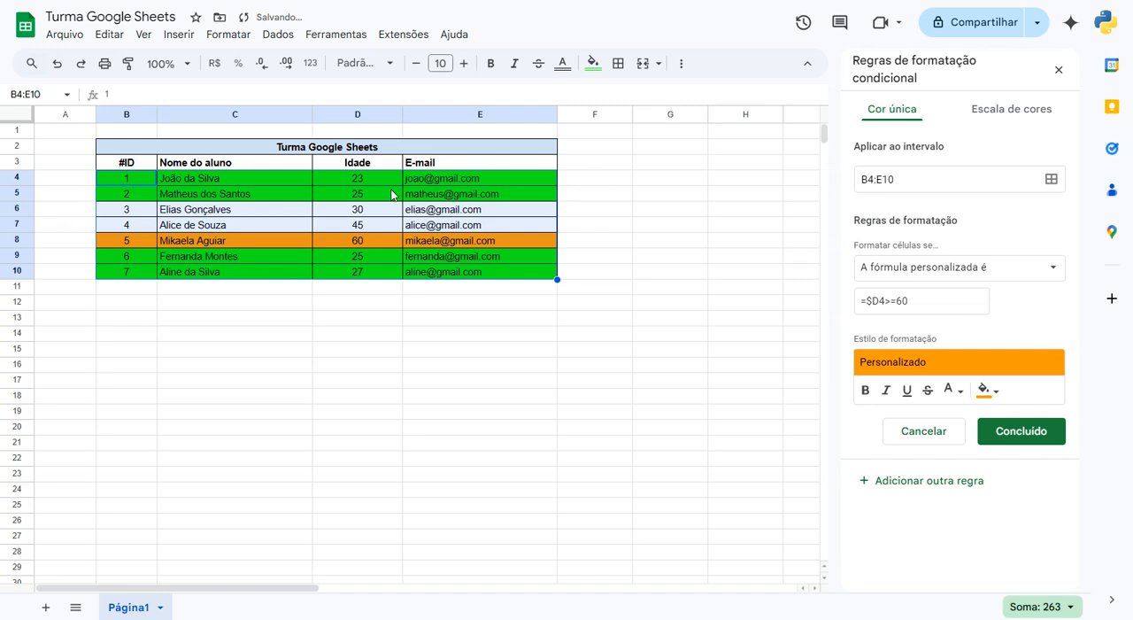
left_click(1021, 434)
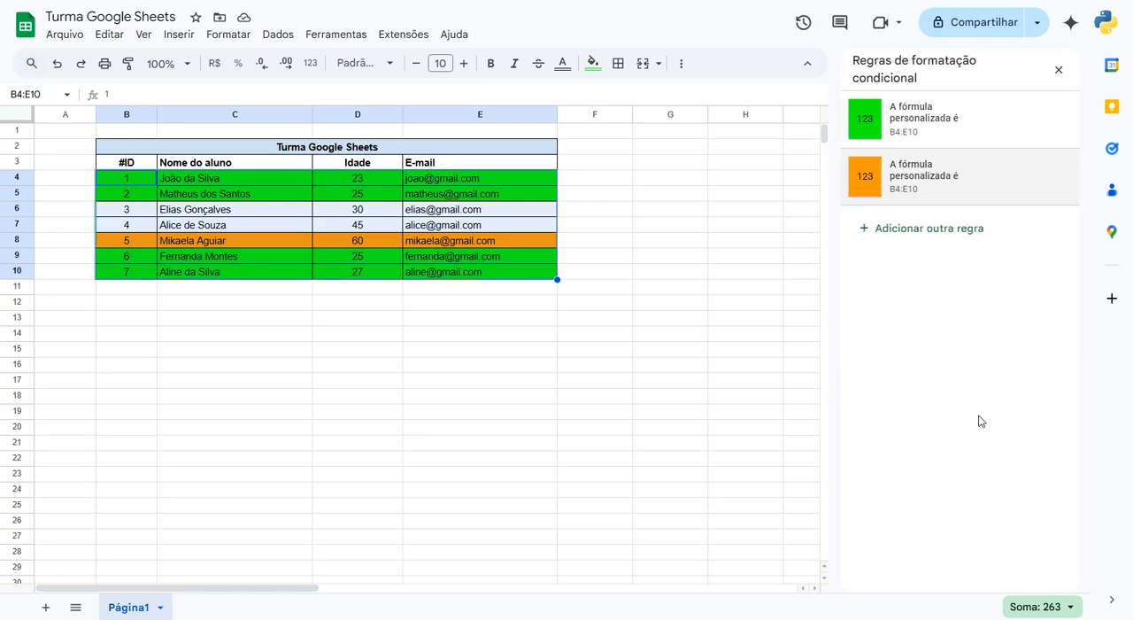
- Add a third conditional formatting rule for B4:E10 with a custom formula as its condition
left_click(195, 212)
left_click(151, 185)
left_click_drag(150, 185, 527, 269)
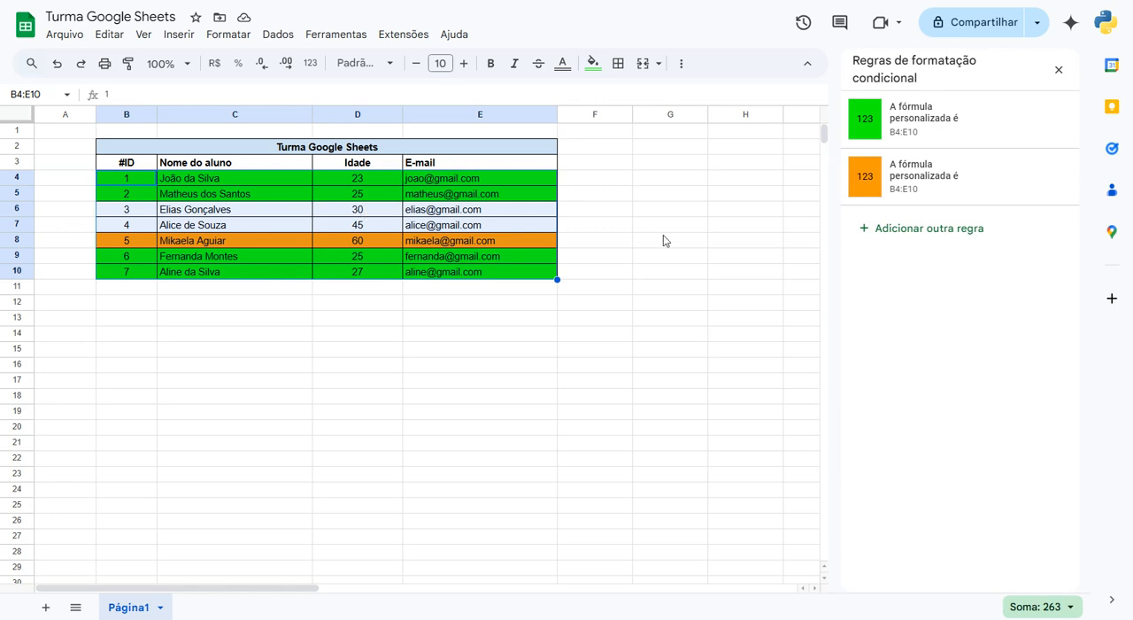
left_click(927, 232)
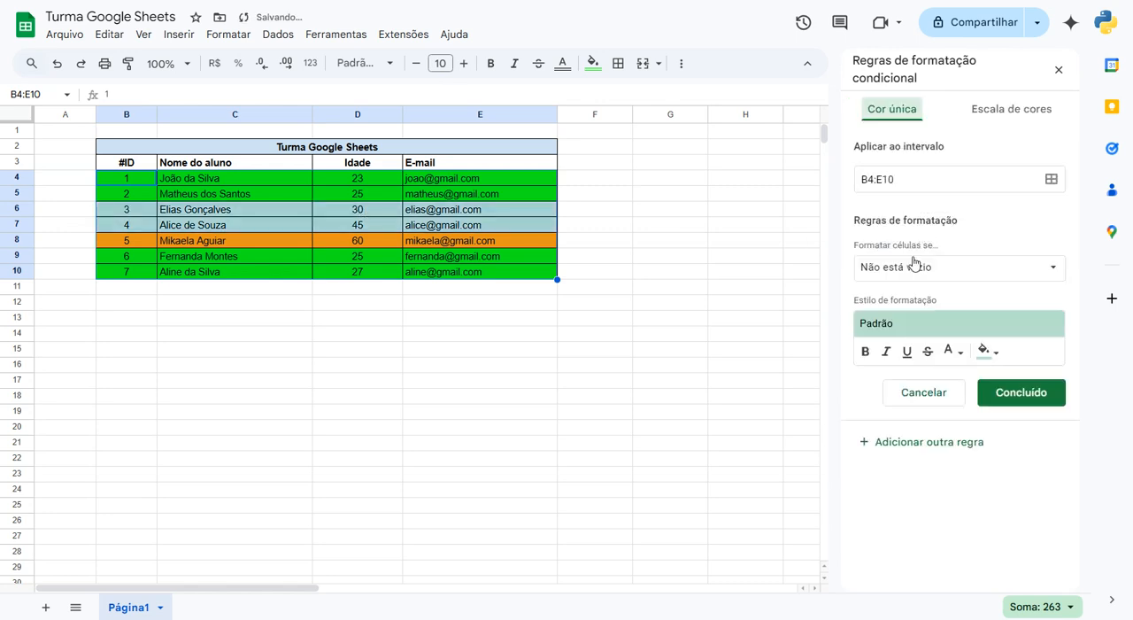
left_click(910, 266)
left_click(1029, 216)
left_click(938, 266)
scroll(961, 349, "down", 3)
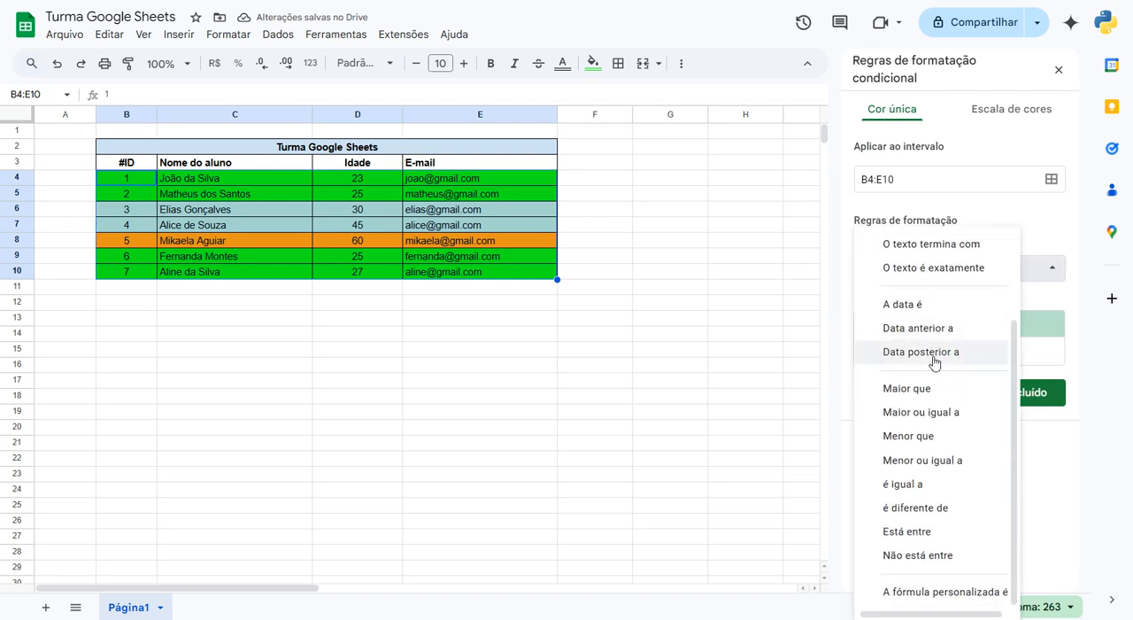
left_click(924, 593)
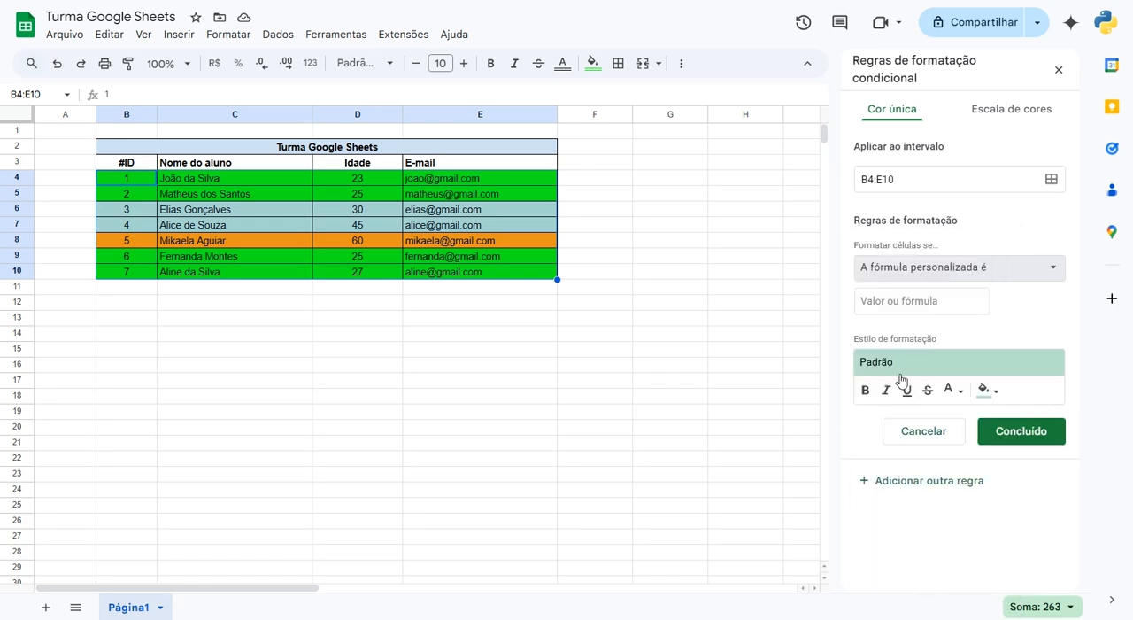
- Set the third rule's custom formula to =$D4>=30 and its fill colour to yellow
left_click(889, 297)
type("=")
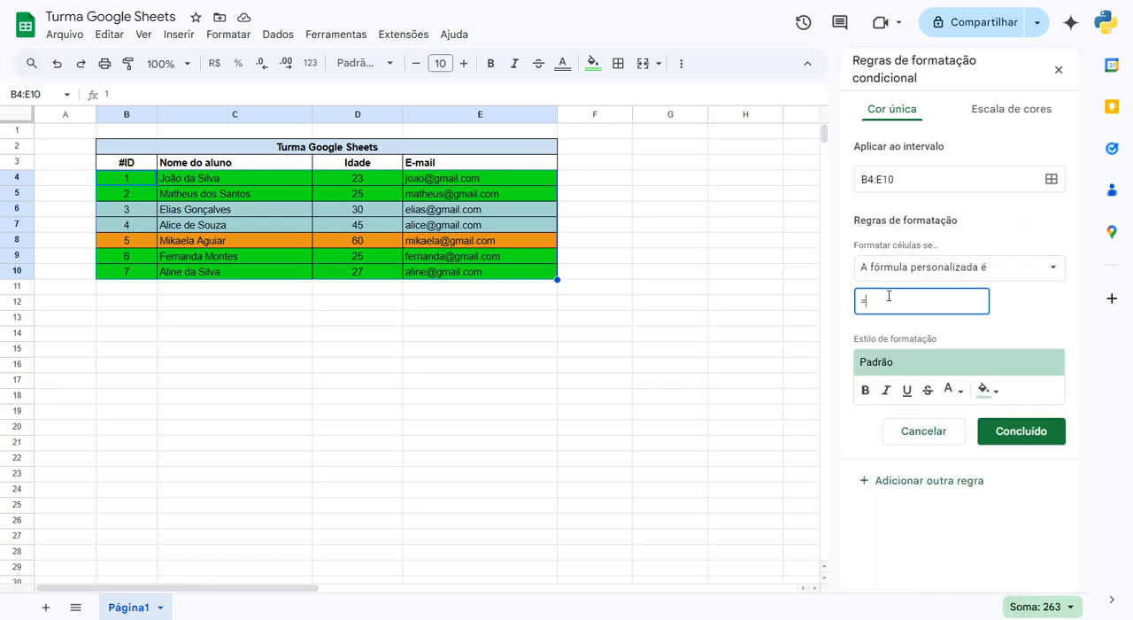
type("$D4")
type(">=30")
left_click(985, 391)
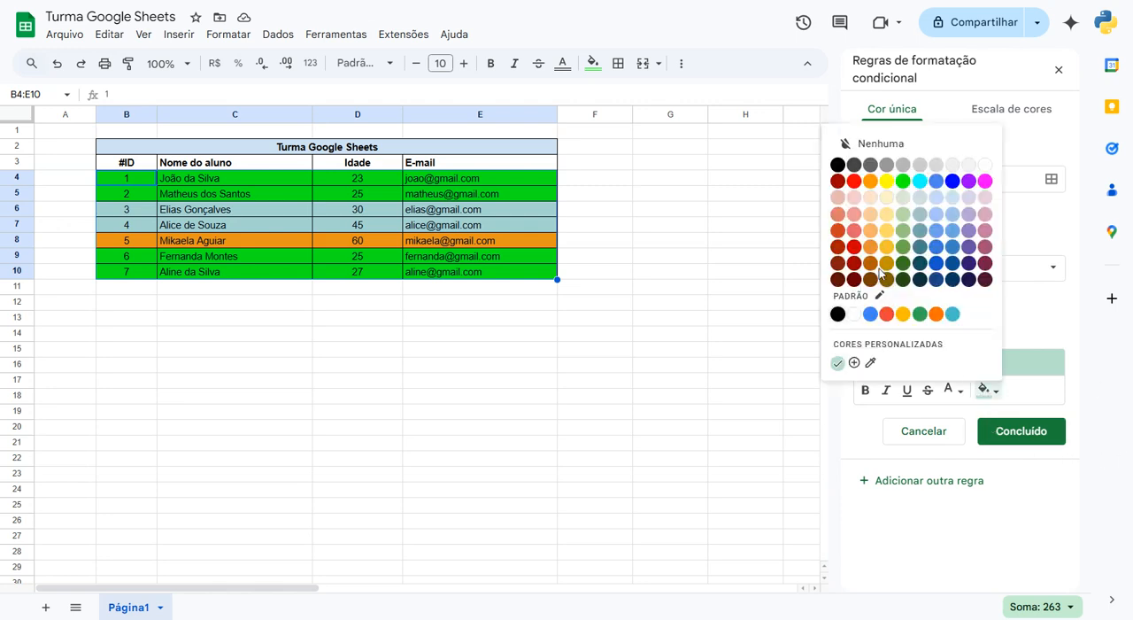
left_click(887, 181)
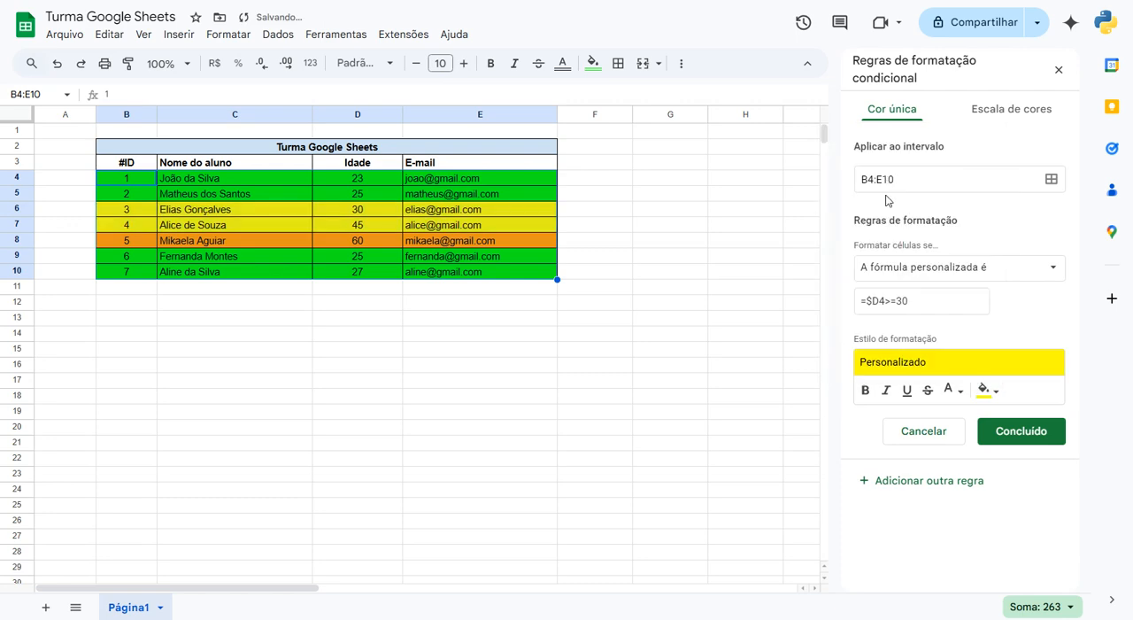
- Save the yellow rule and reopen it for editing
left_click(925, 304)
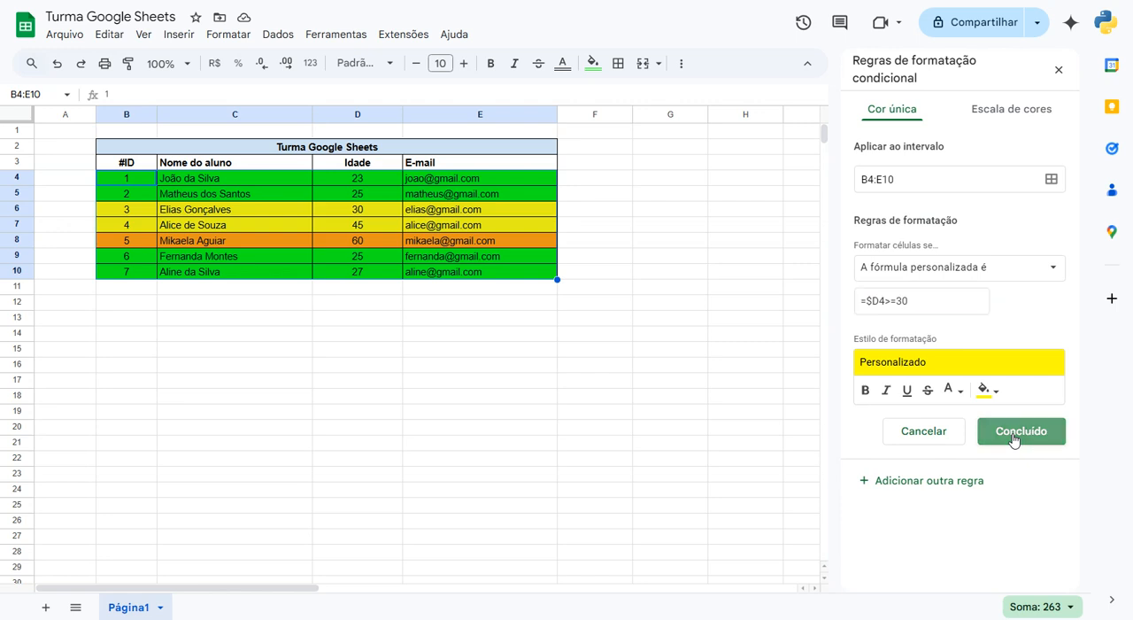
left_click(1014, 434)
left_click(956, 233)
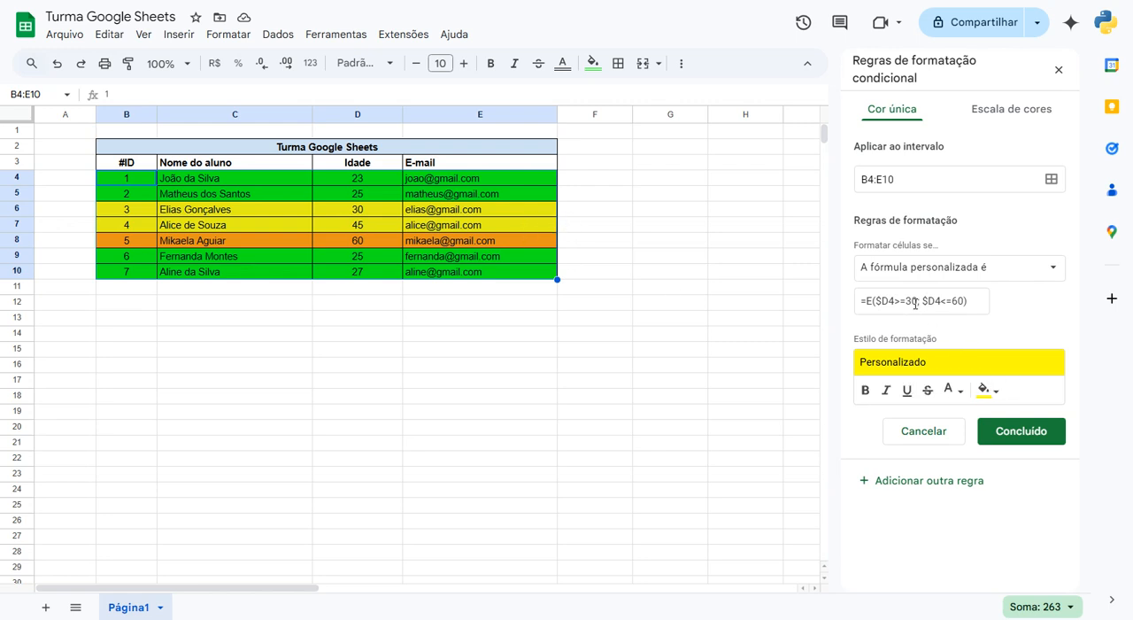
- Replace the yellow rule's formula with an E function whose first condition is $D4>=30
double_click(868, 301)
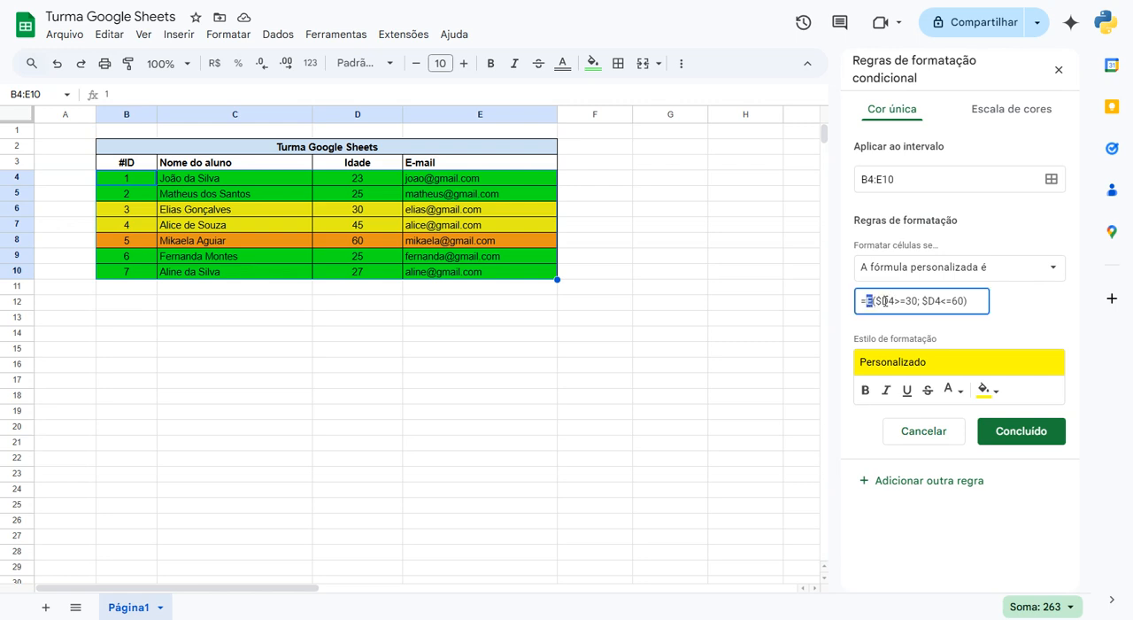
left_click(875, 301)
left_click(920, 300)
left_click_drag(974, 301, 620, 301)
key("BackSpace")
type("=E")
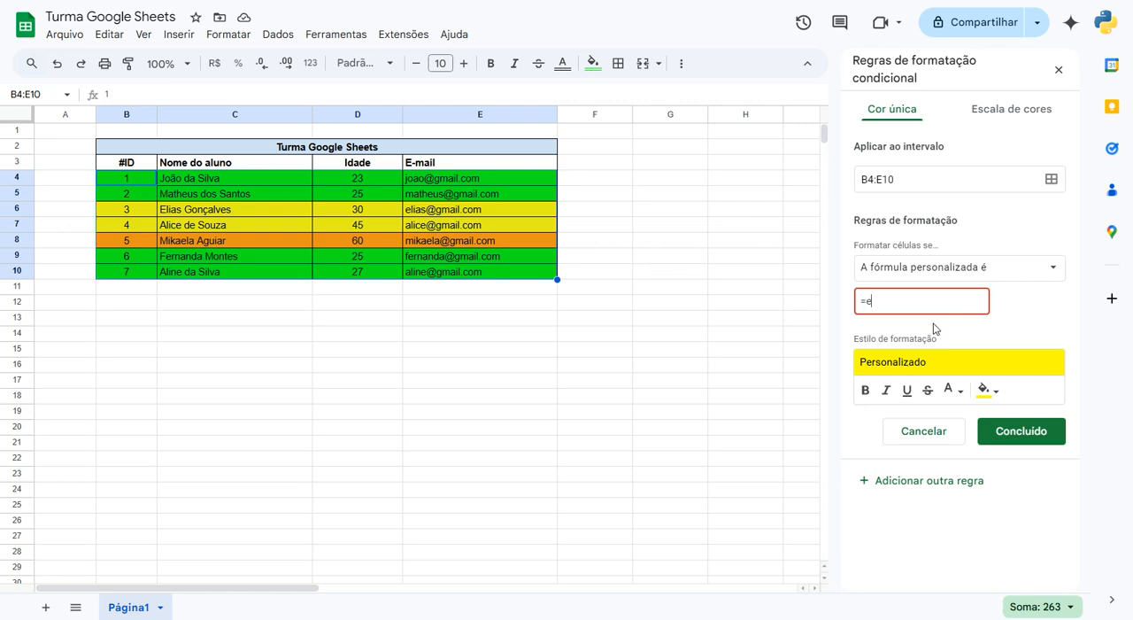
type("($D4")
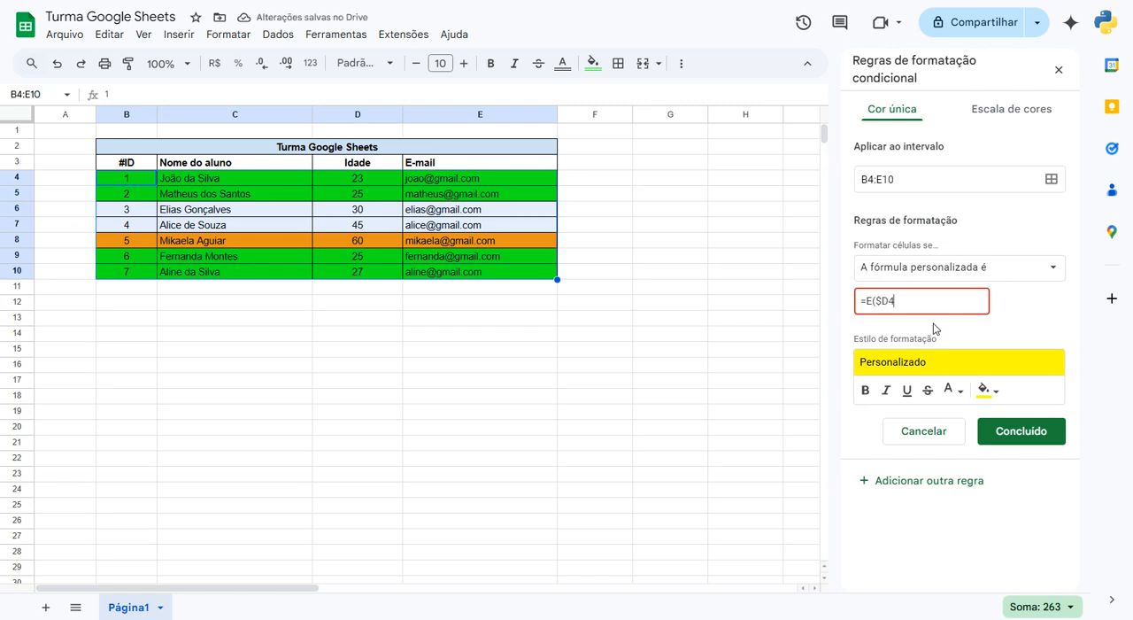
type(">=30")
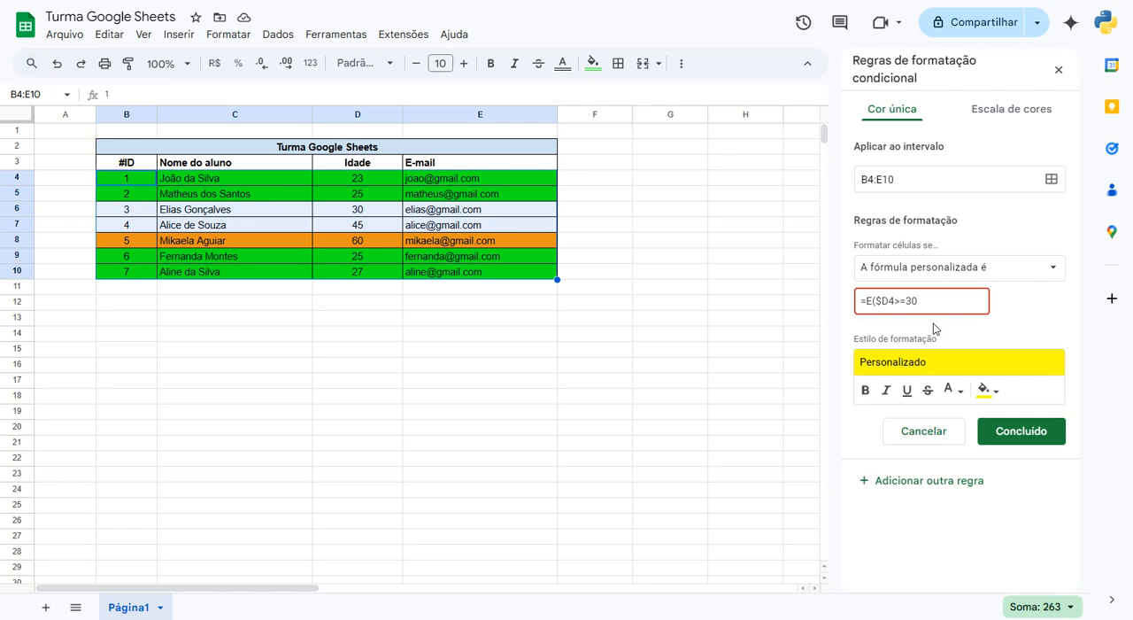
type(";$d4")
- Add $D4<=60 as the E function's second condition, close the formula and save the yellow rule
key("BackSpace")
type("D4")
type("<=60)")
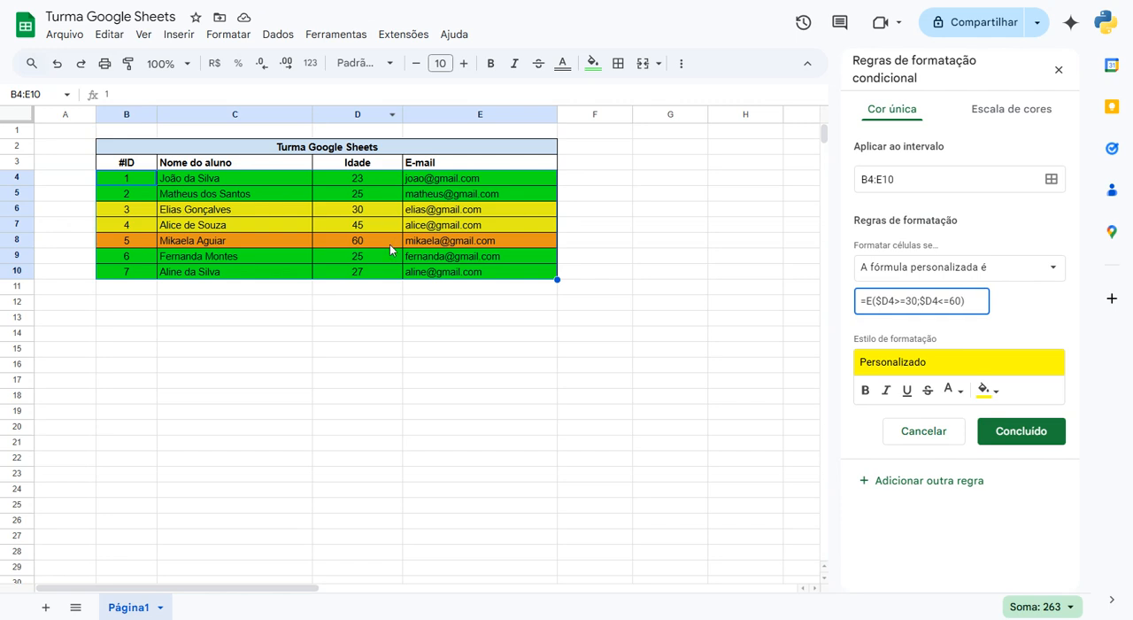
left_click(1023, 430)
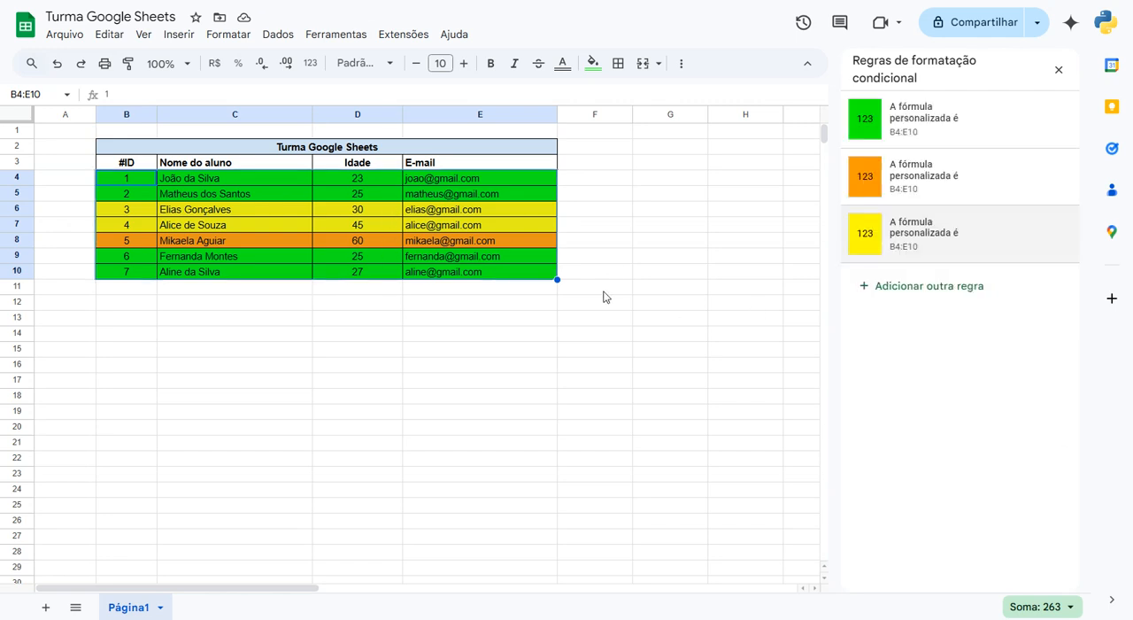
left_click(146, 308)
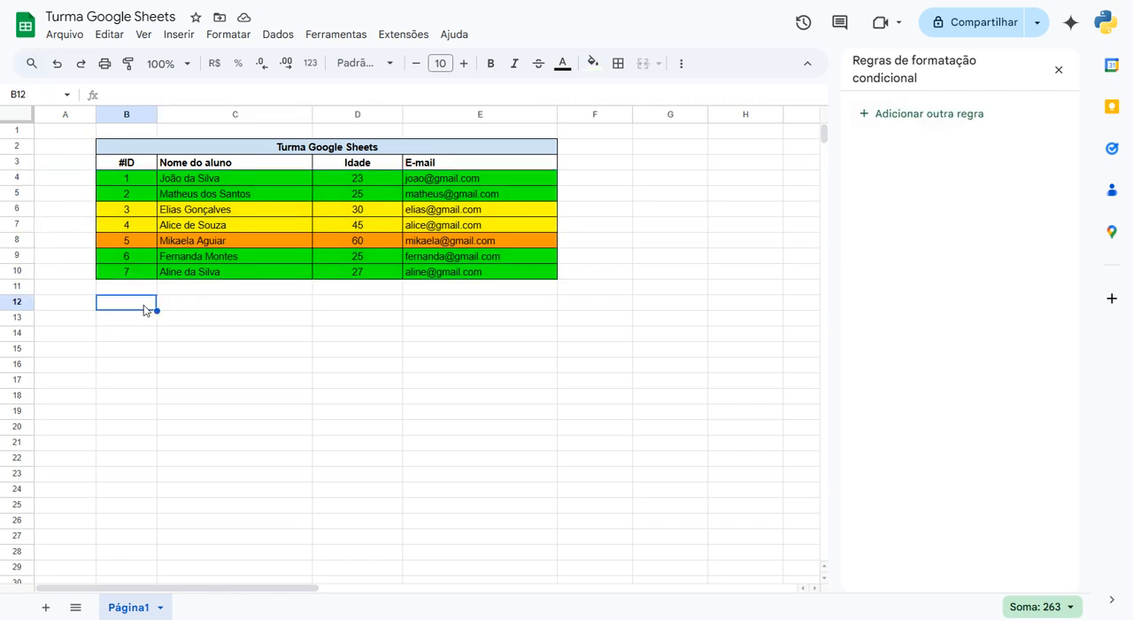
left_click(212, 167)
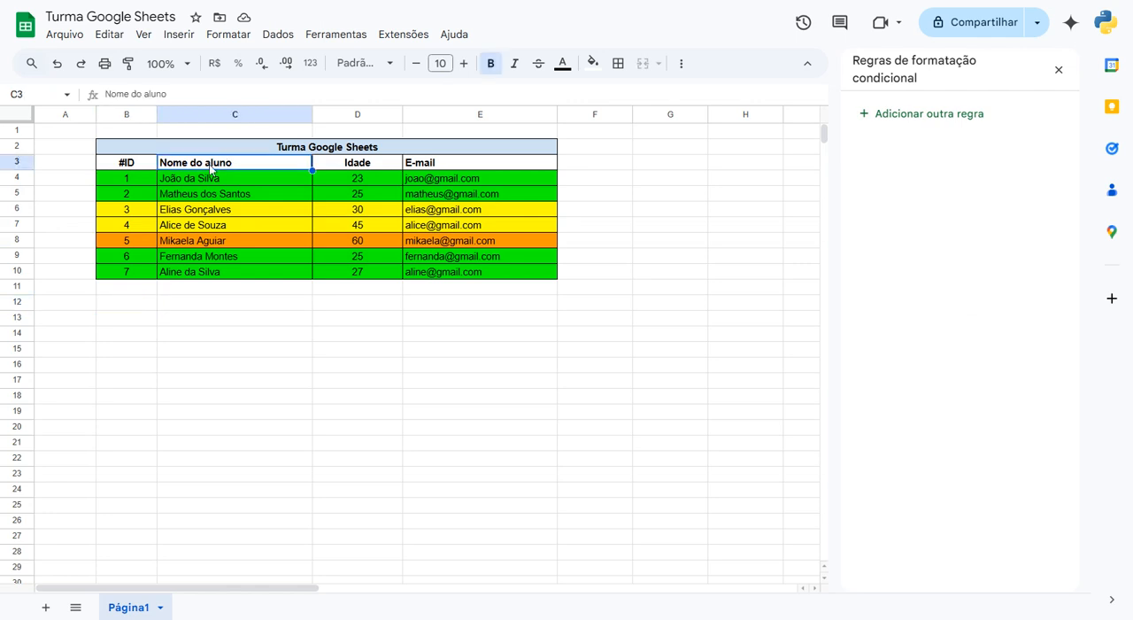
left_click(210, 204)
left_click(650, 151)
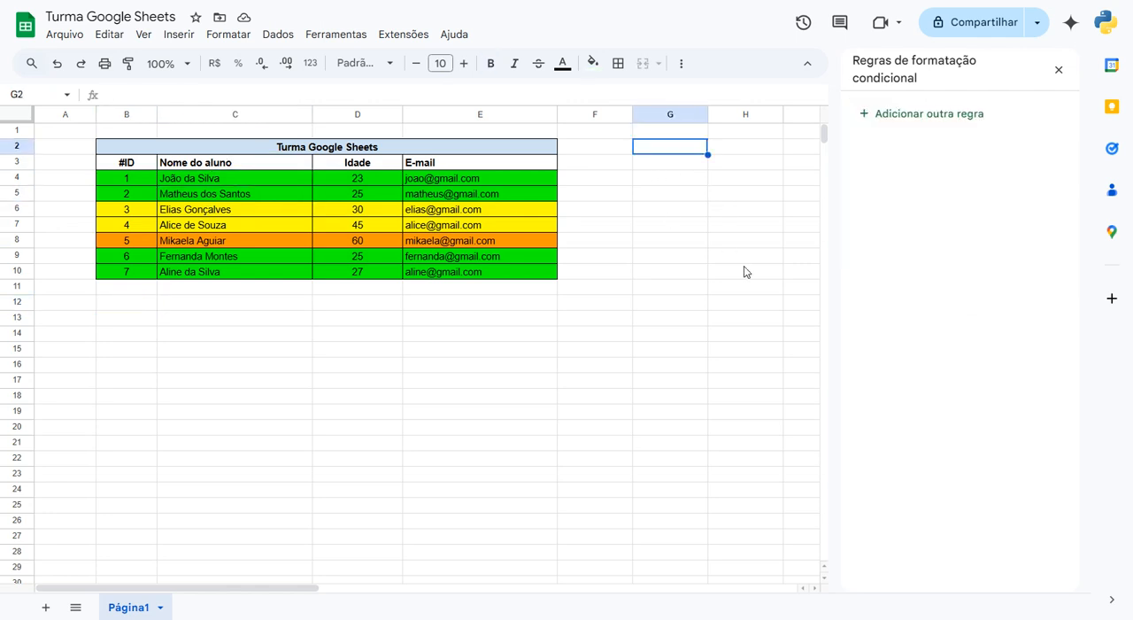